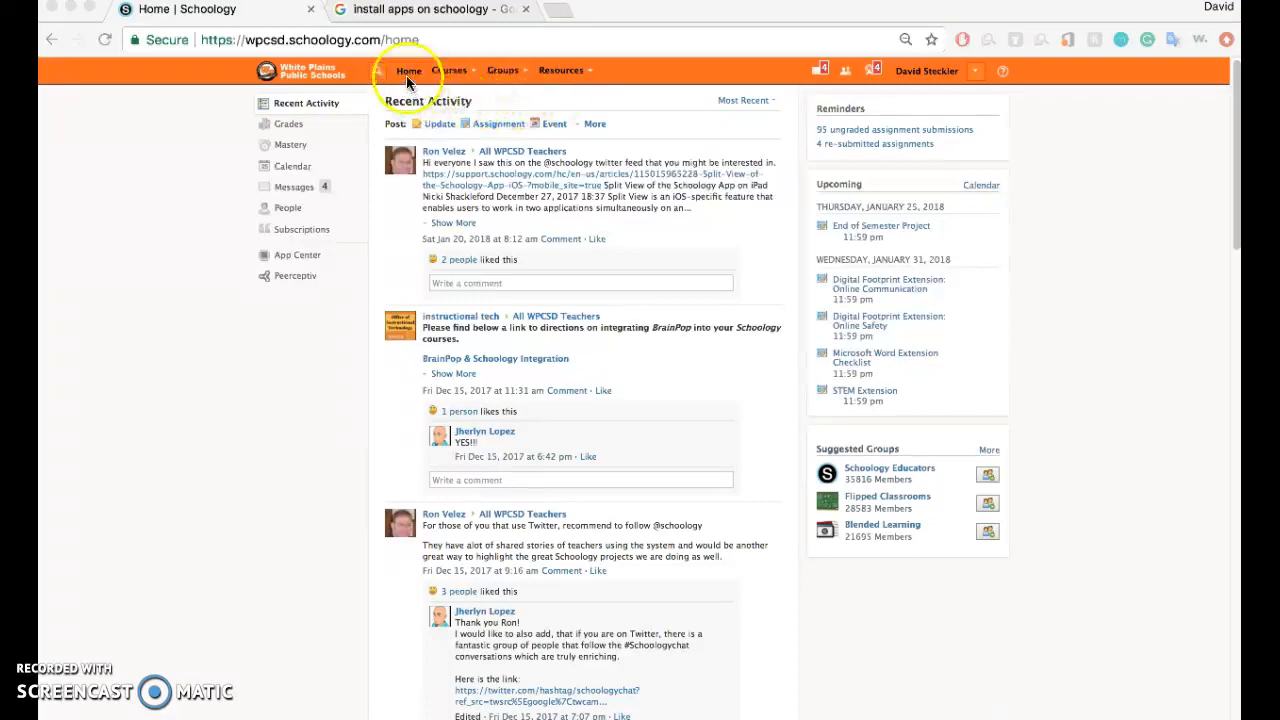
left_click(287, 257)
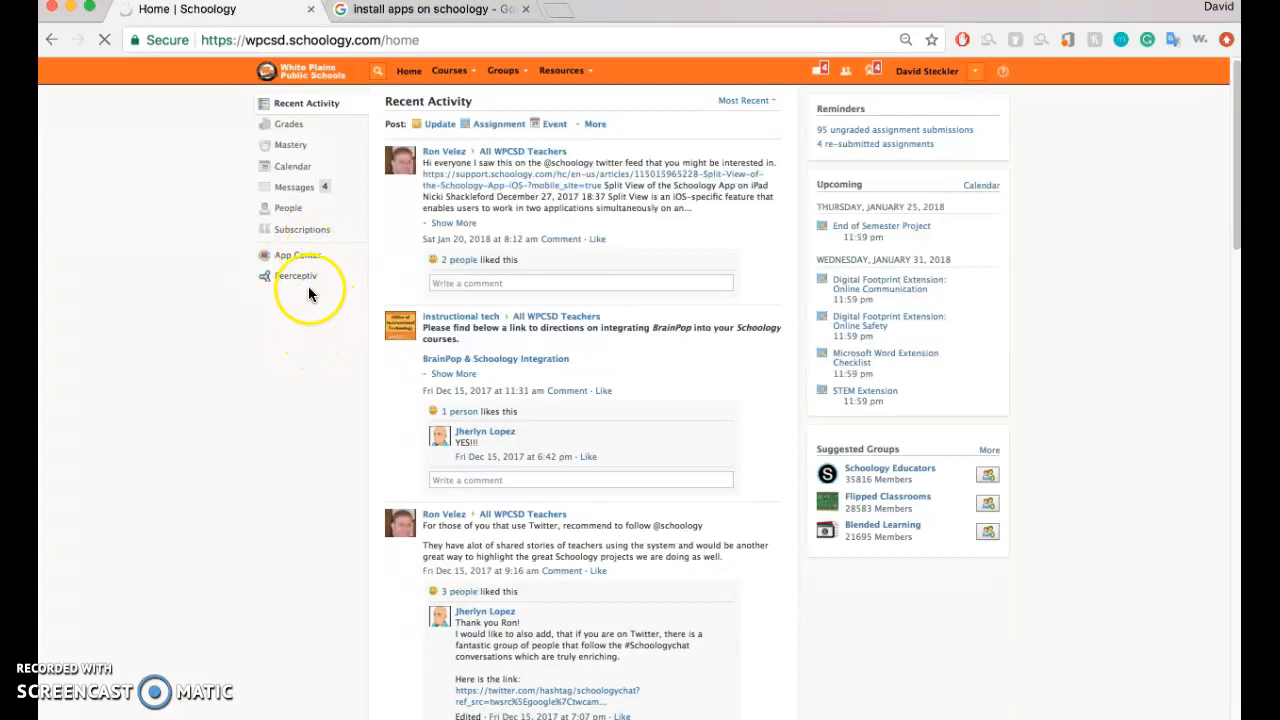
left_click(298, 259)
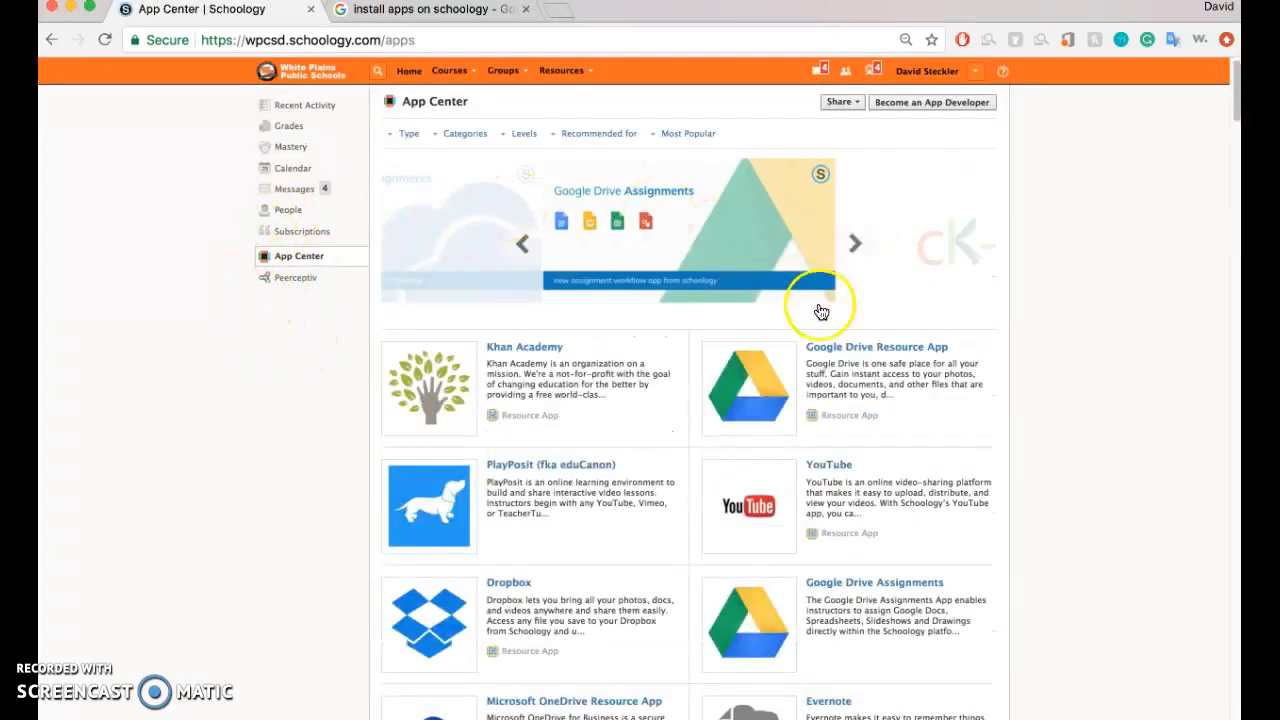
scroll(621, 336, "down", 3)
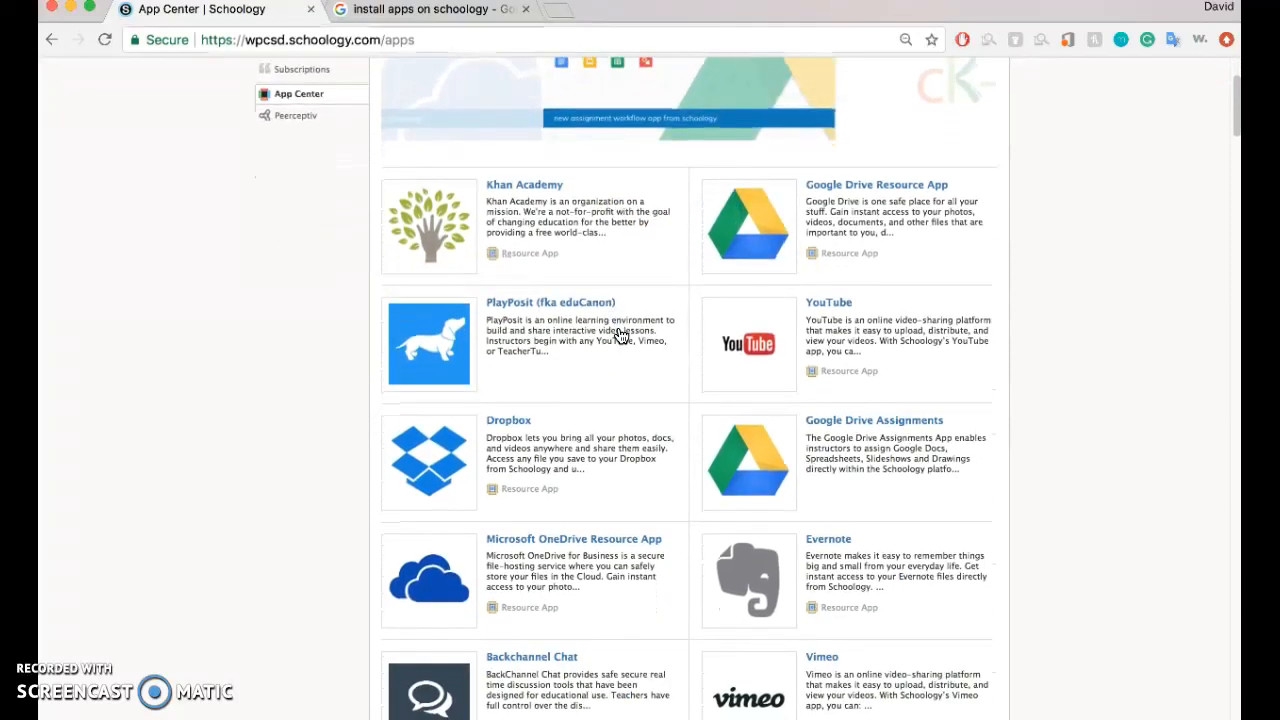
scroll(621, 336, "down", 4)
left_click(516, 362)
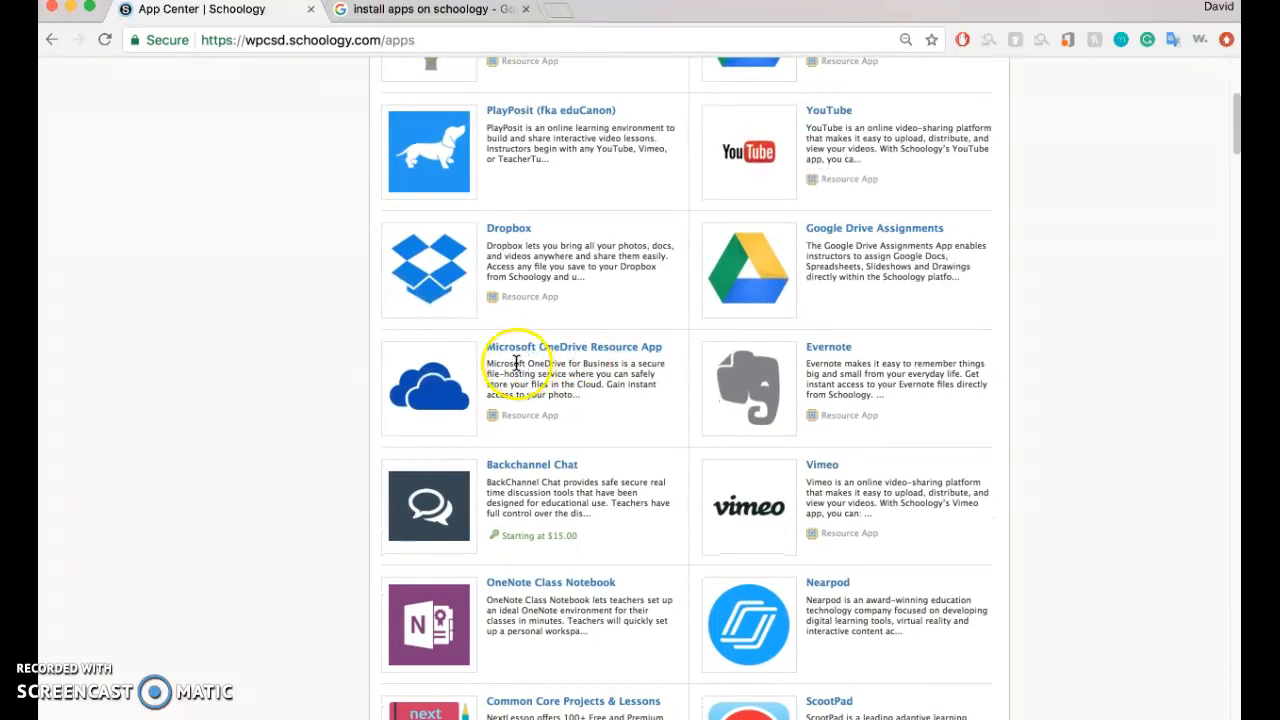
left_click(610, 357)
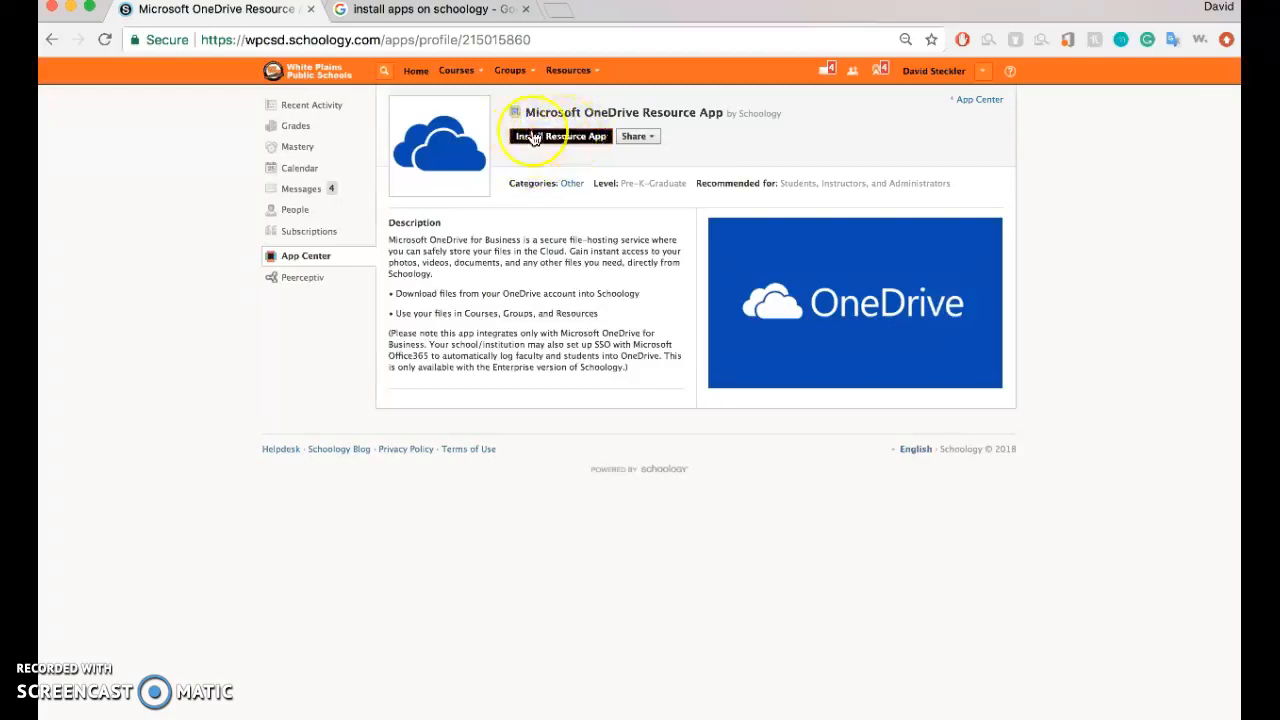
Open the installed resource apps and look through the folders and files in the Microsoft OneDrive Resource App
left_click(572, 72)
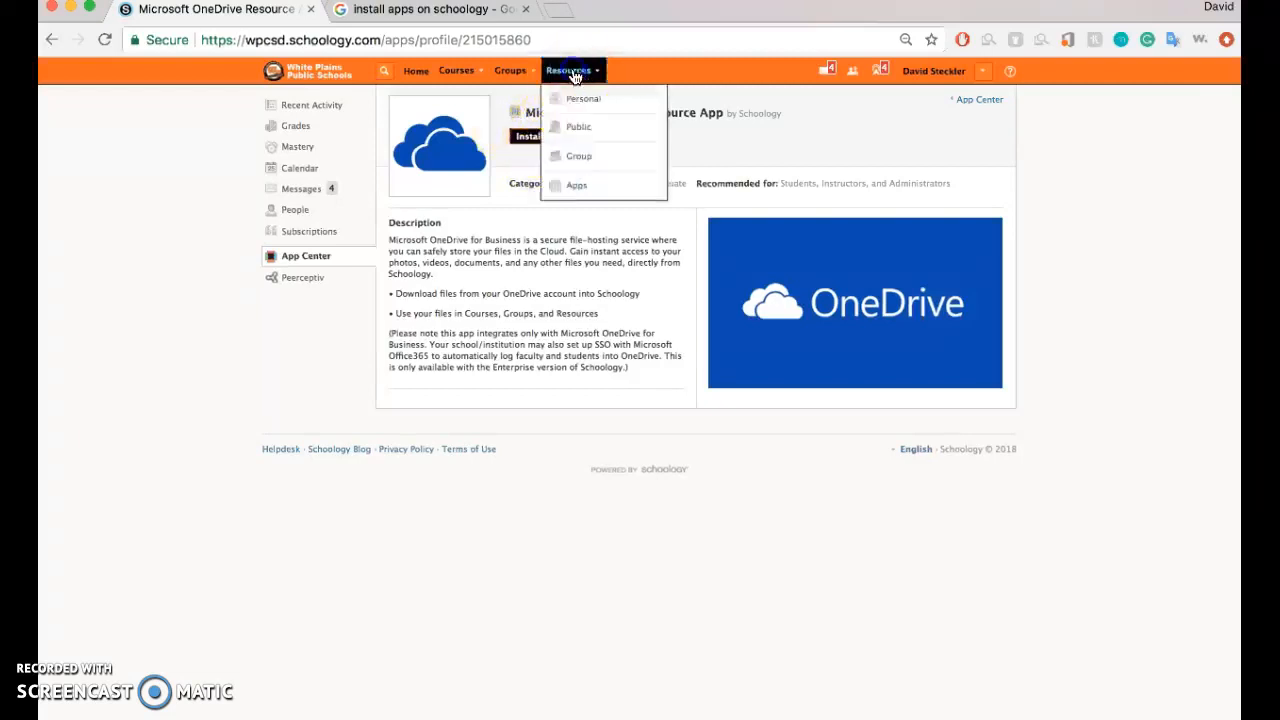
left_click(577, 186)
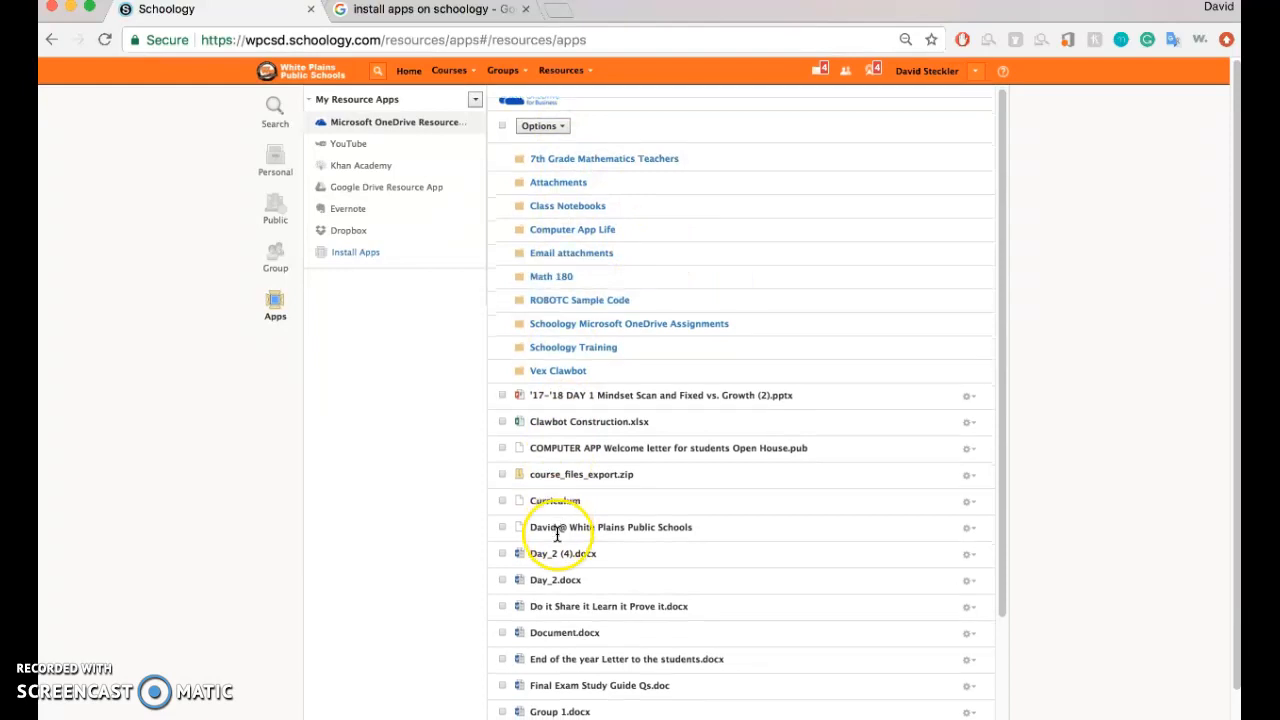
scroll(557, 530, "down", 5)
scroll(557, 530, "up", 5)
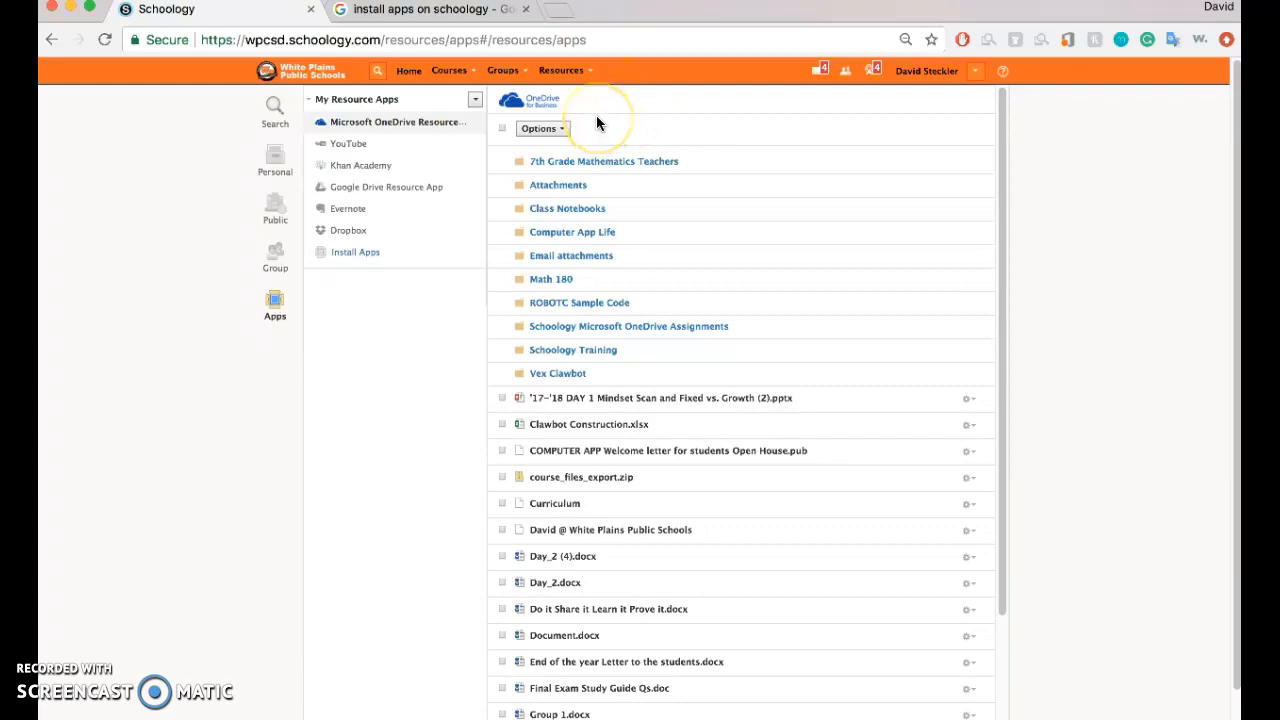
Open the Schoology Instruction Highlands: Highlands Teachers course
left_click(458, 74)
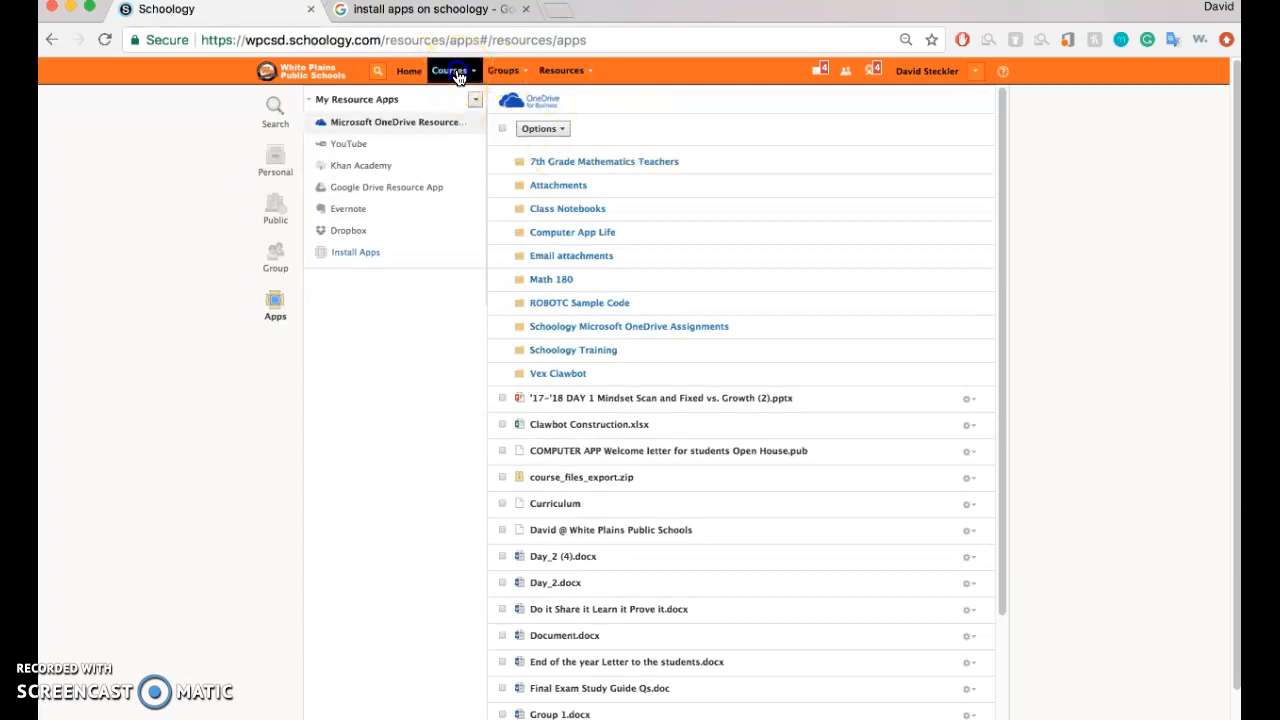
left_click(515, 74)
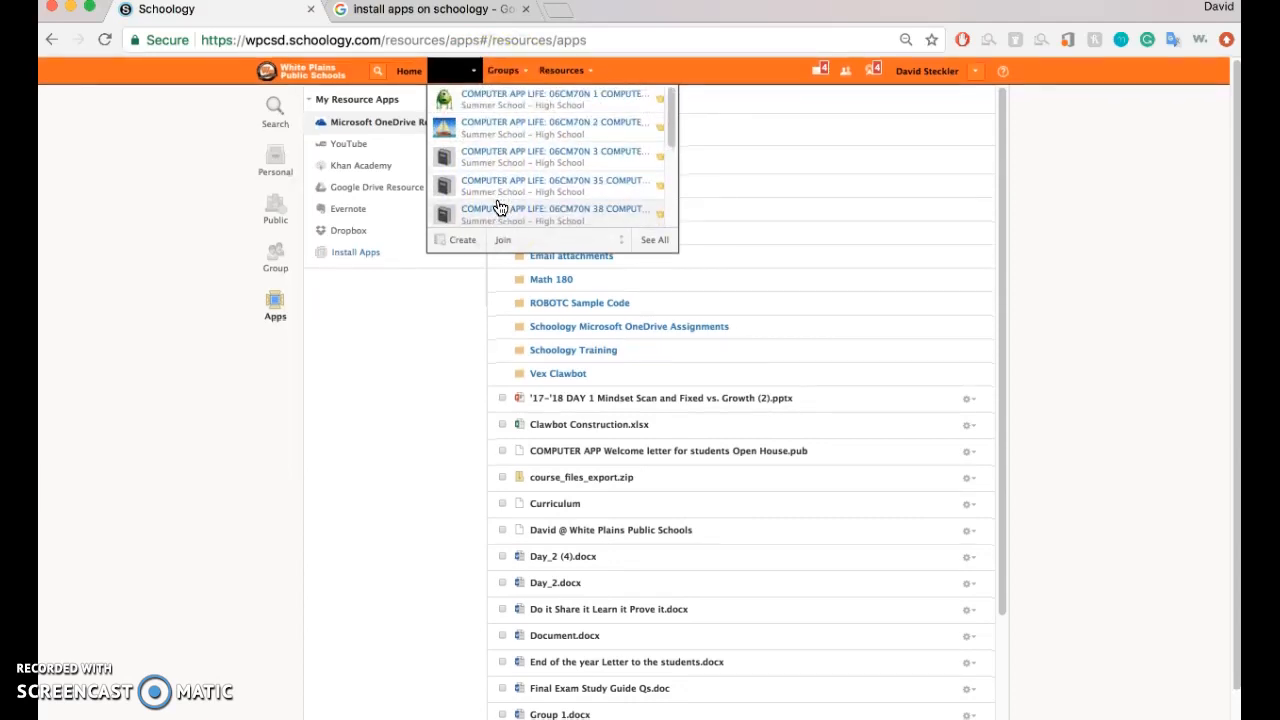
left_click(540, 196)
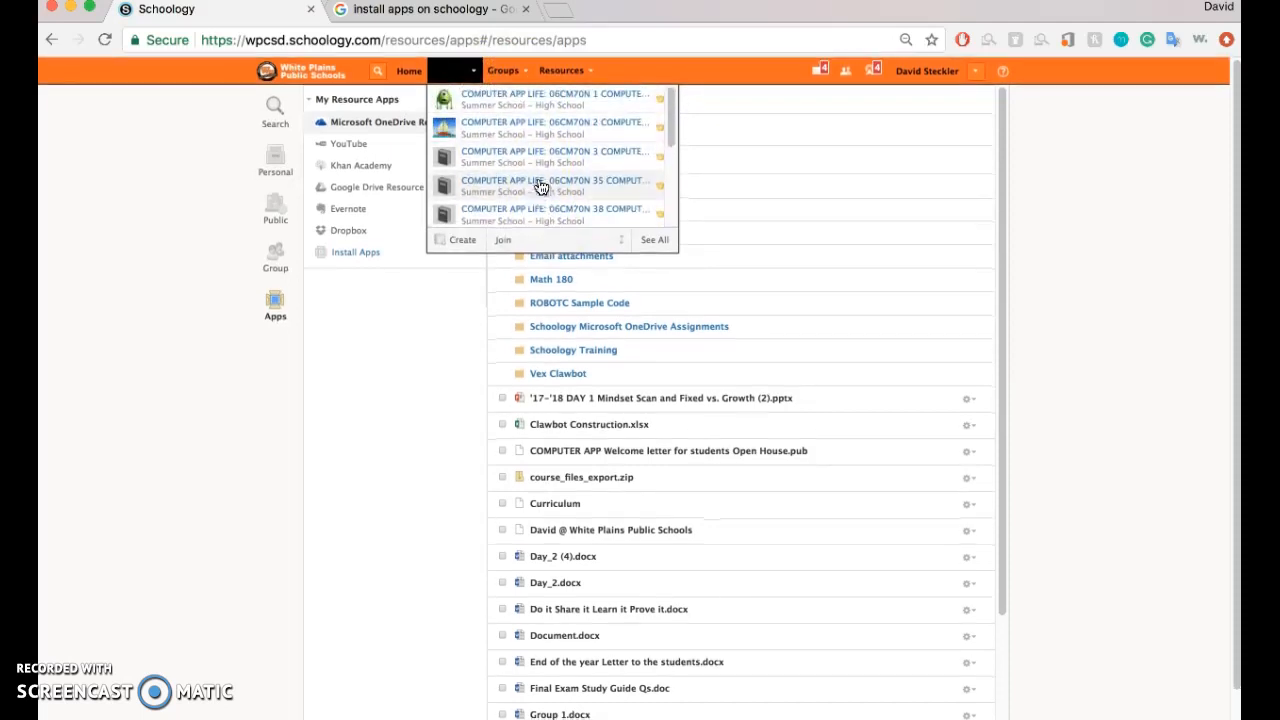
scroll(540, 190, "down", 10)
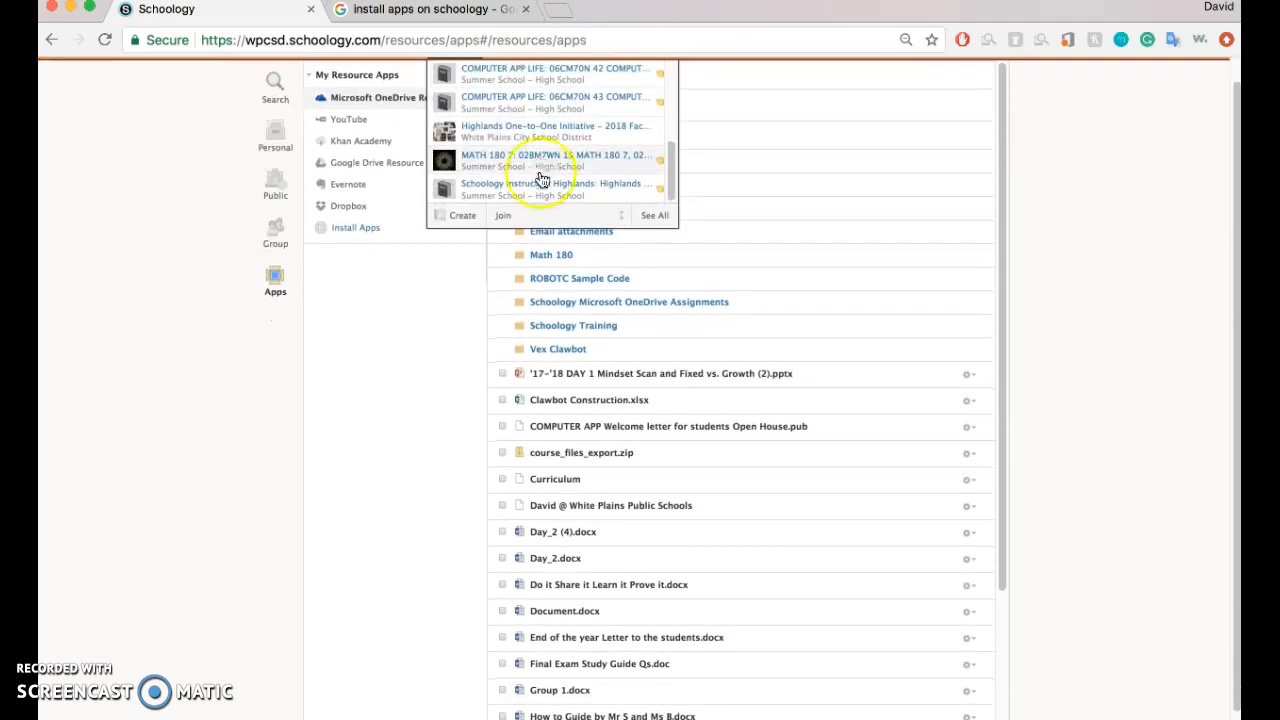
left_click(531, 192)
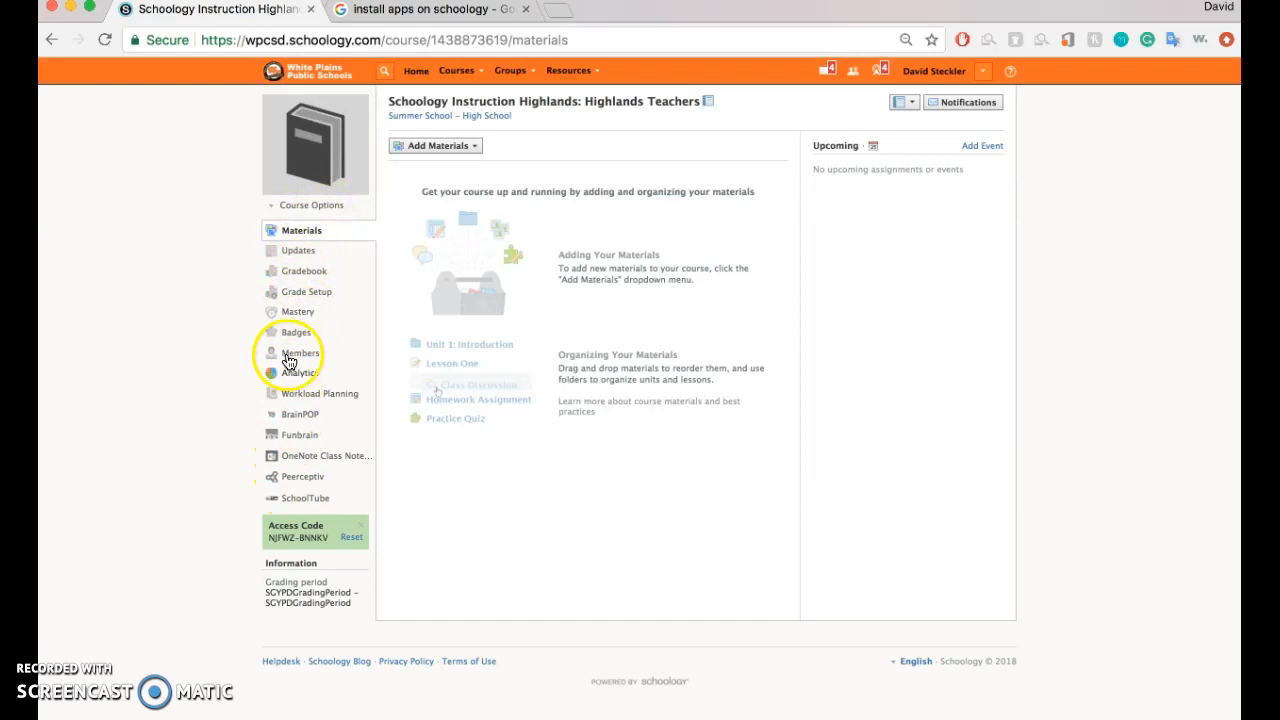
Start a new course assignment named "Test Assignment #1" with the description "Write" followed by a bulleted list
left_click(446, 146)
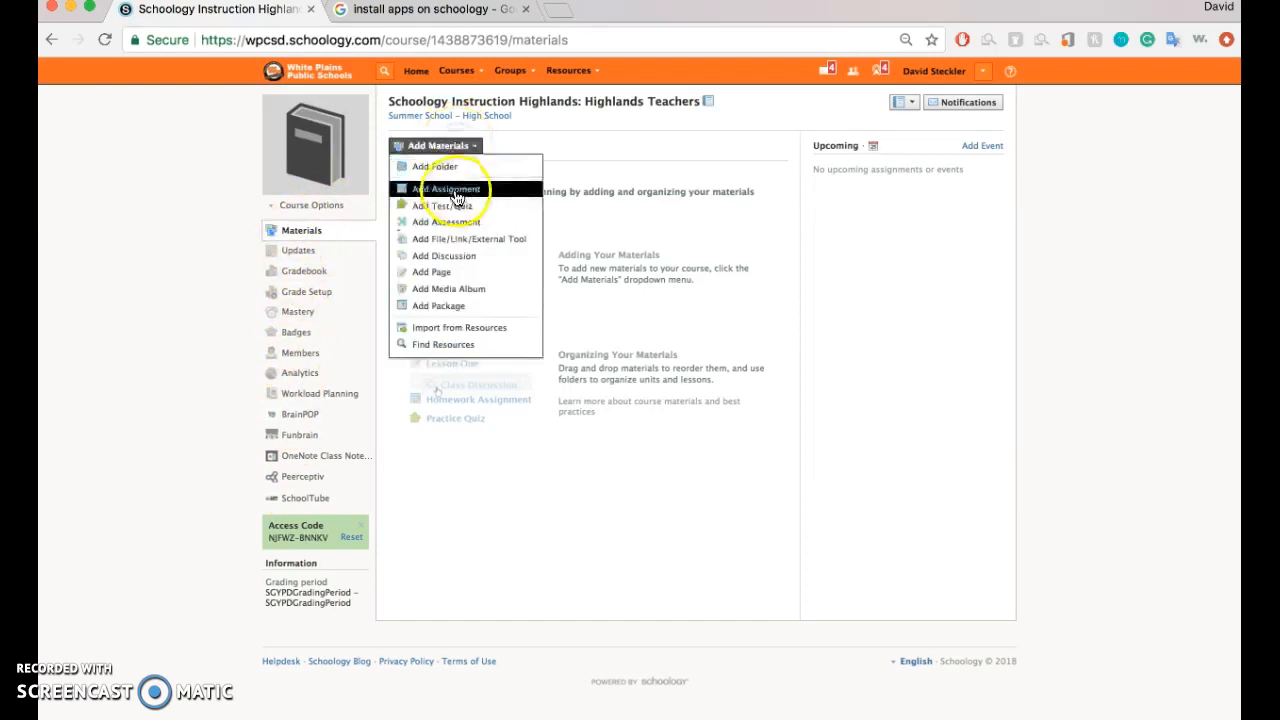
left_click(445, 190)
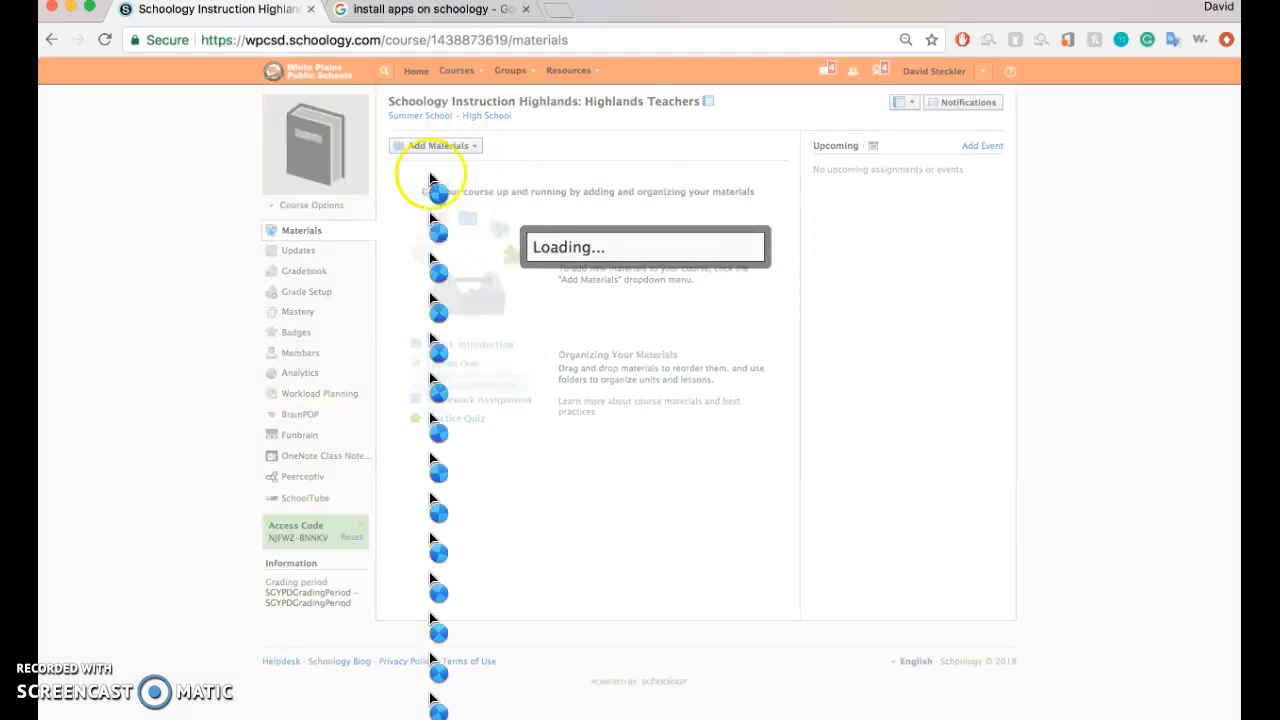
left_click(465, 190)
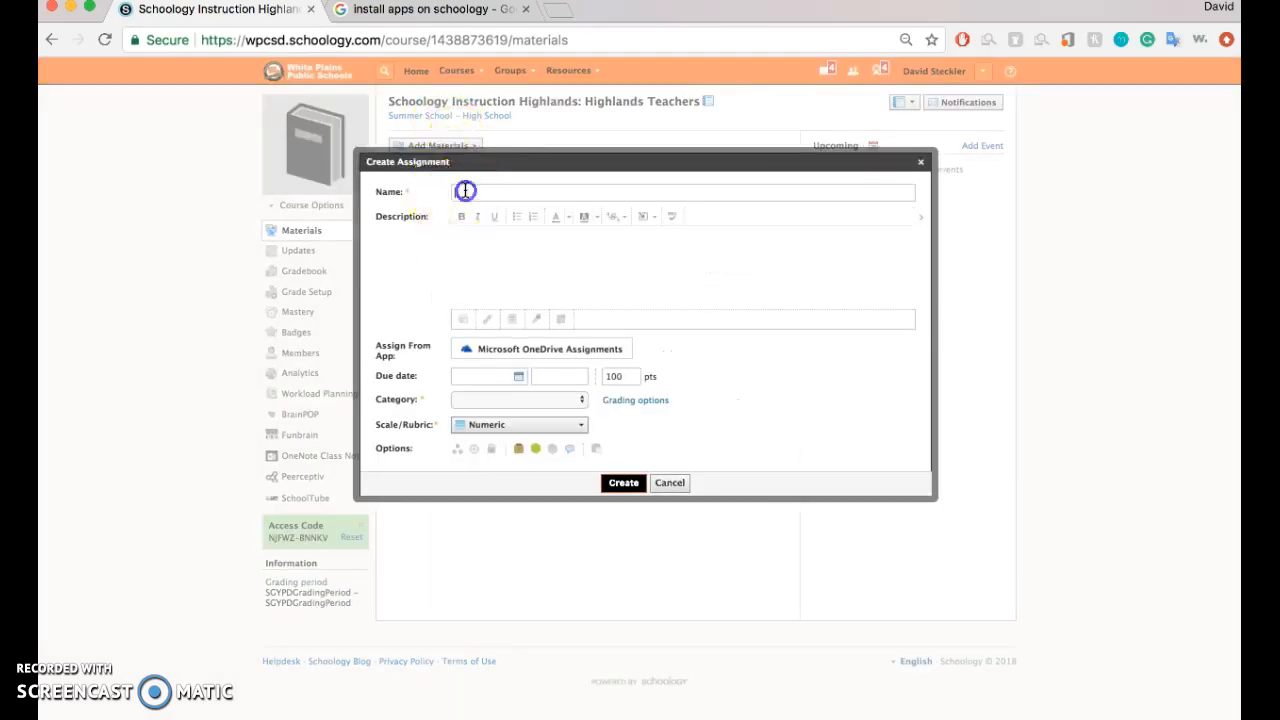
type("Test Assignment #1")
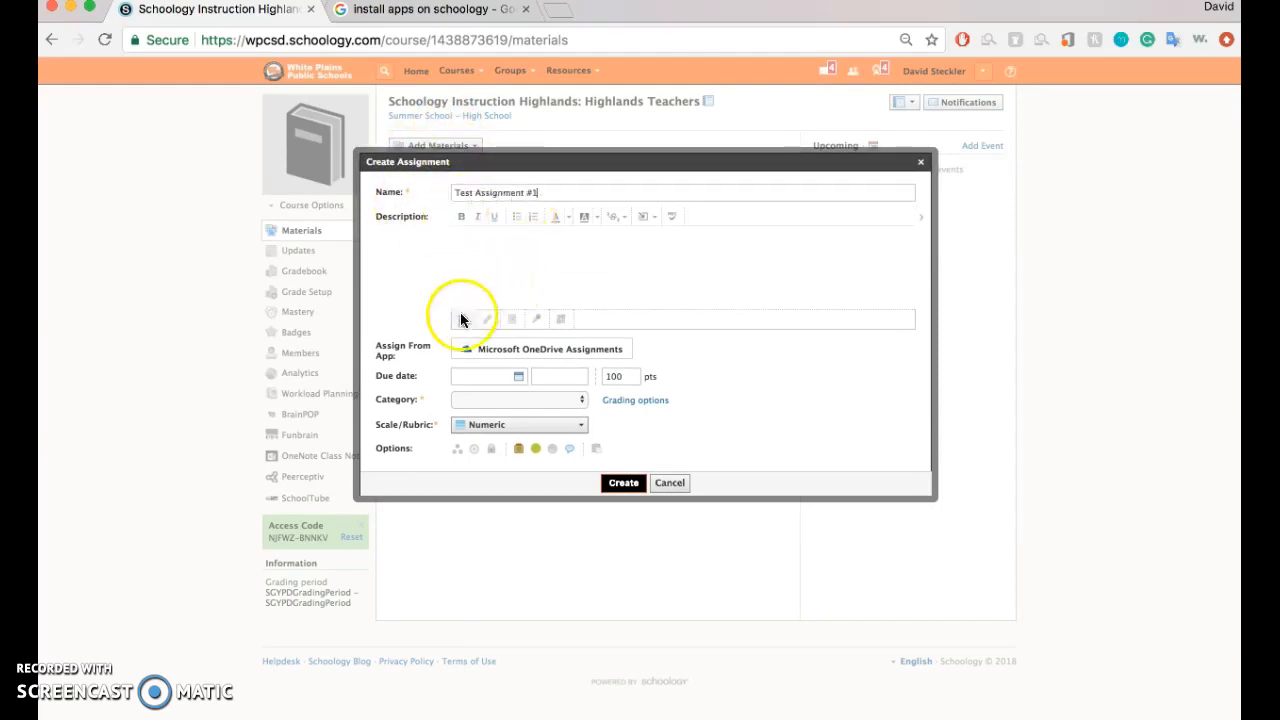
left_click(469, 248)
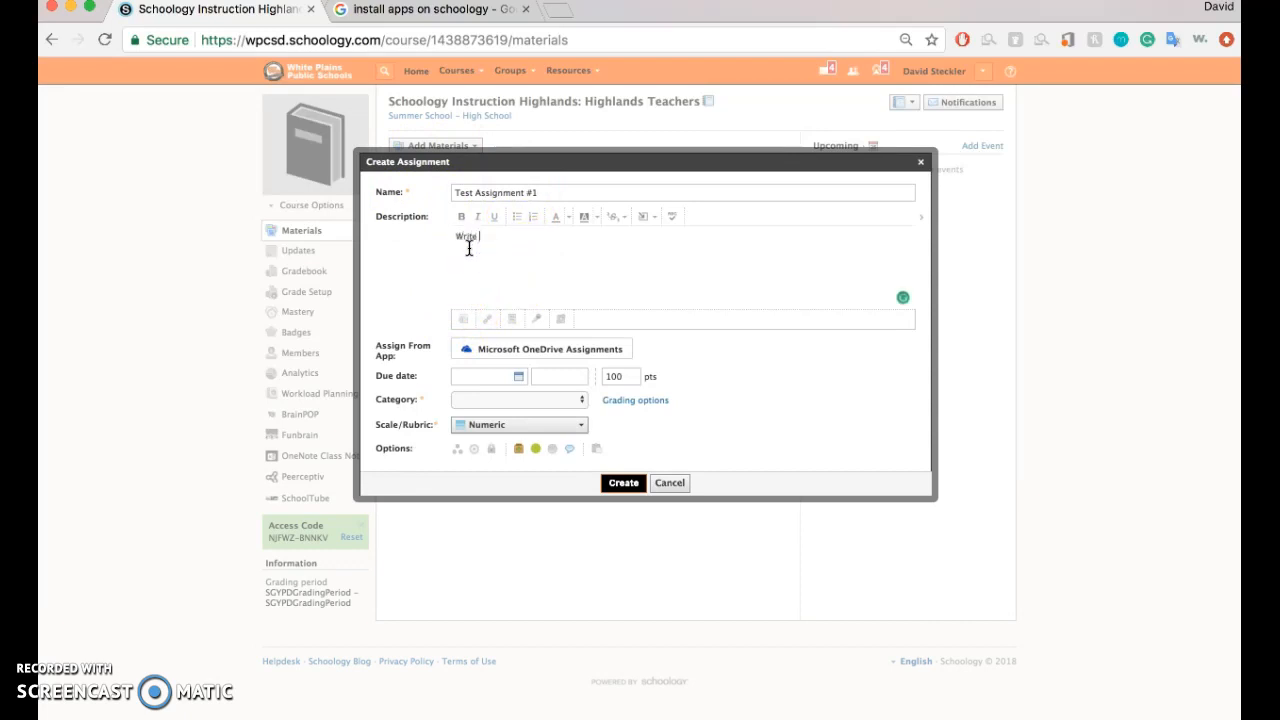
left_click(506, 241)
left_click(525, 218)
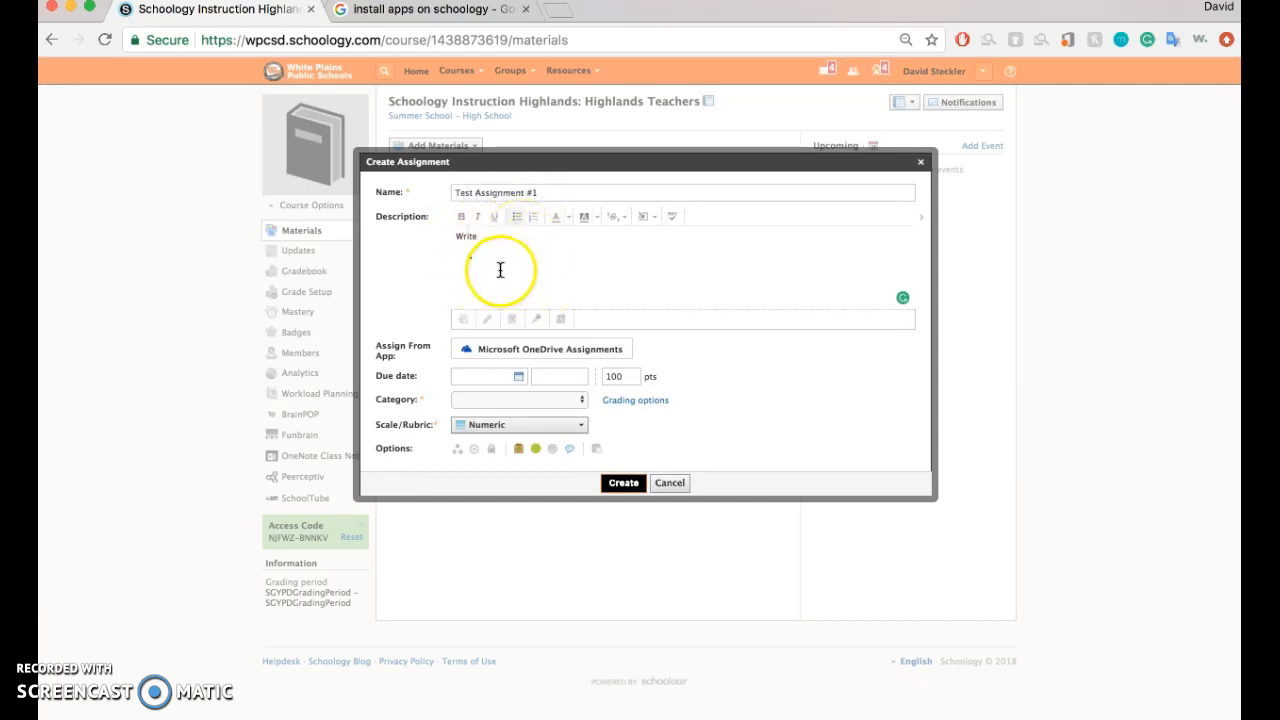
Attach Schoology Training Document.docx from the Schoology Training folder in Microsoft OneDrive Assignments to the assignment
left_click(461, 325)
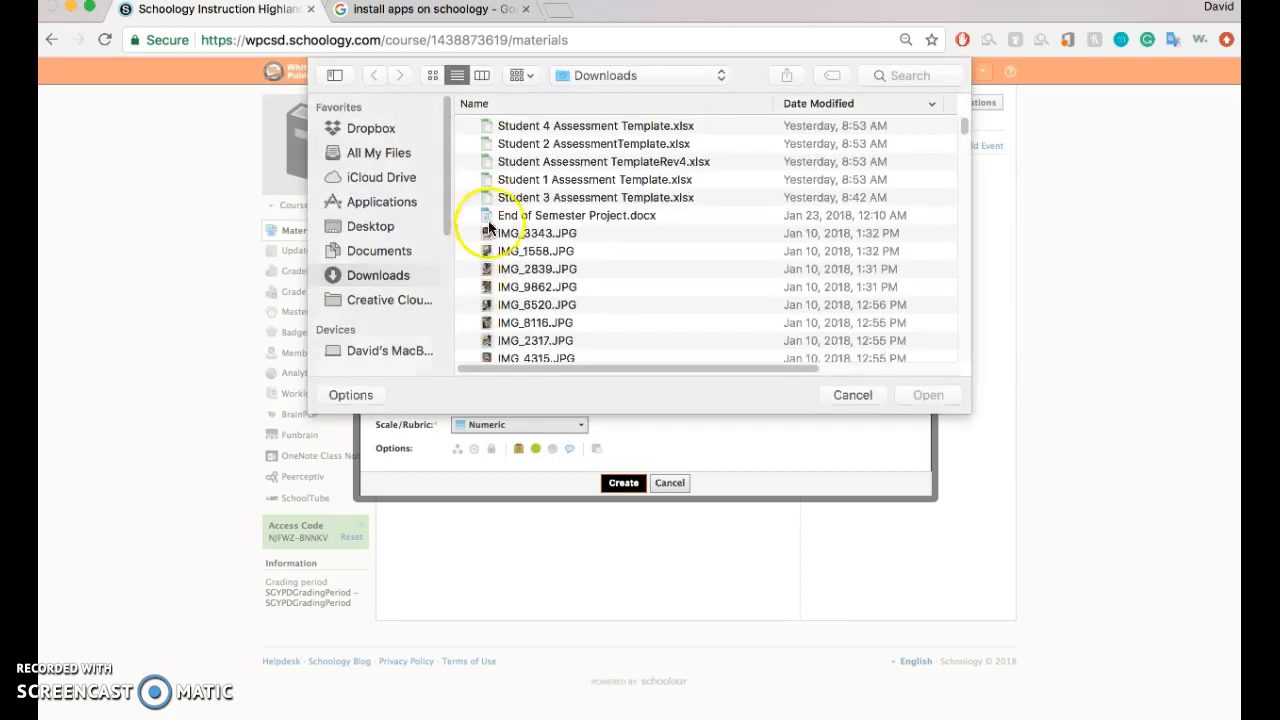
left_click(852, 394)
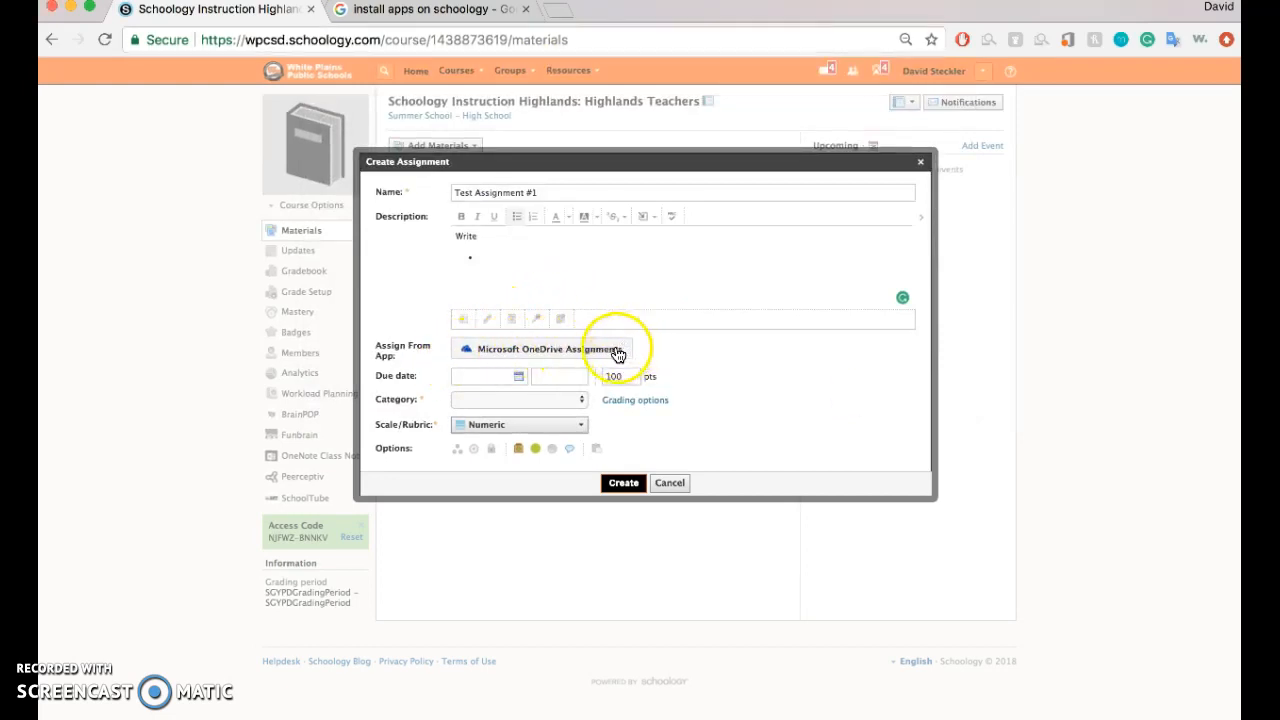
left_click_drag(405, 357, 376, 345)
left_click(483, 352)
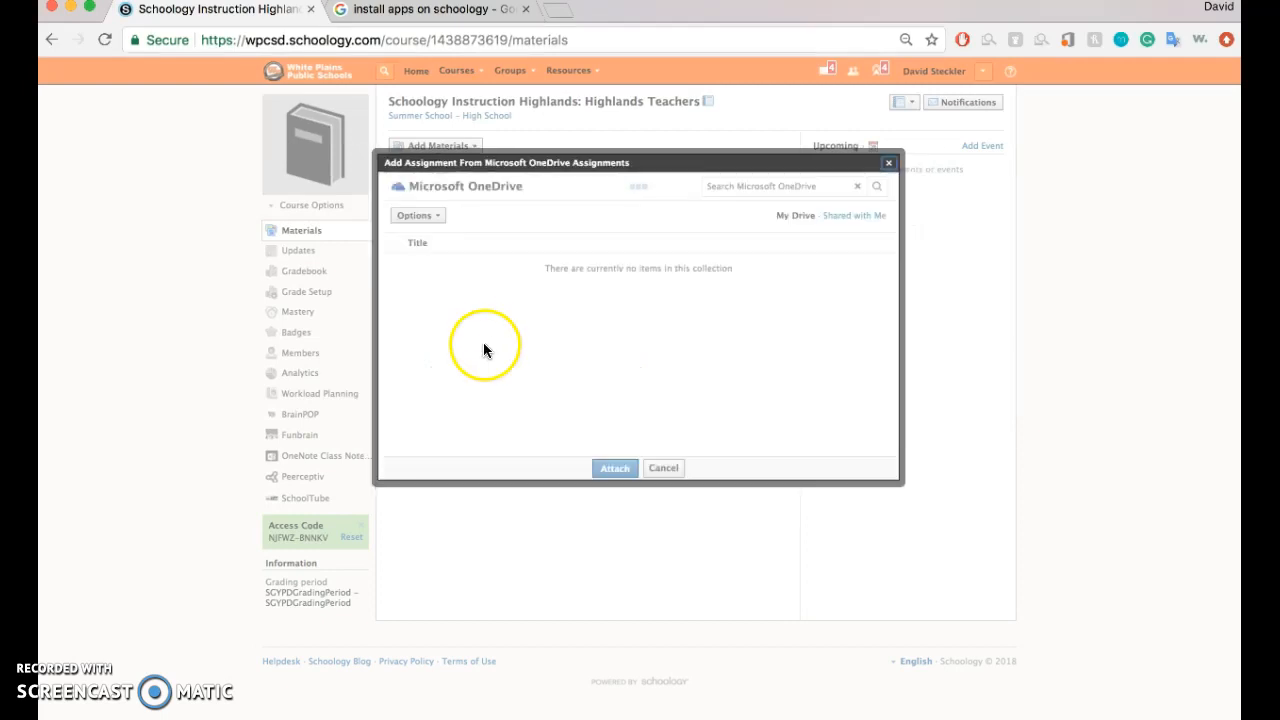
left_click(524, 276)
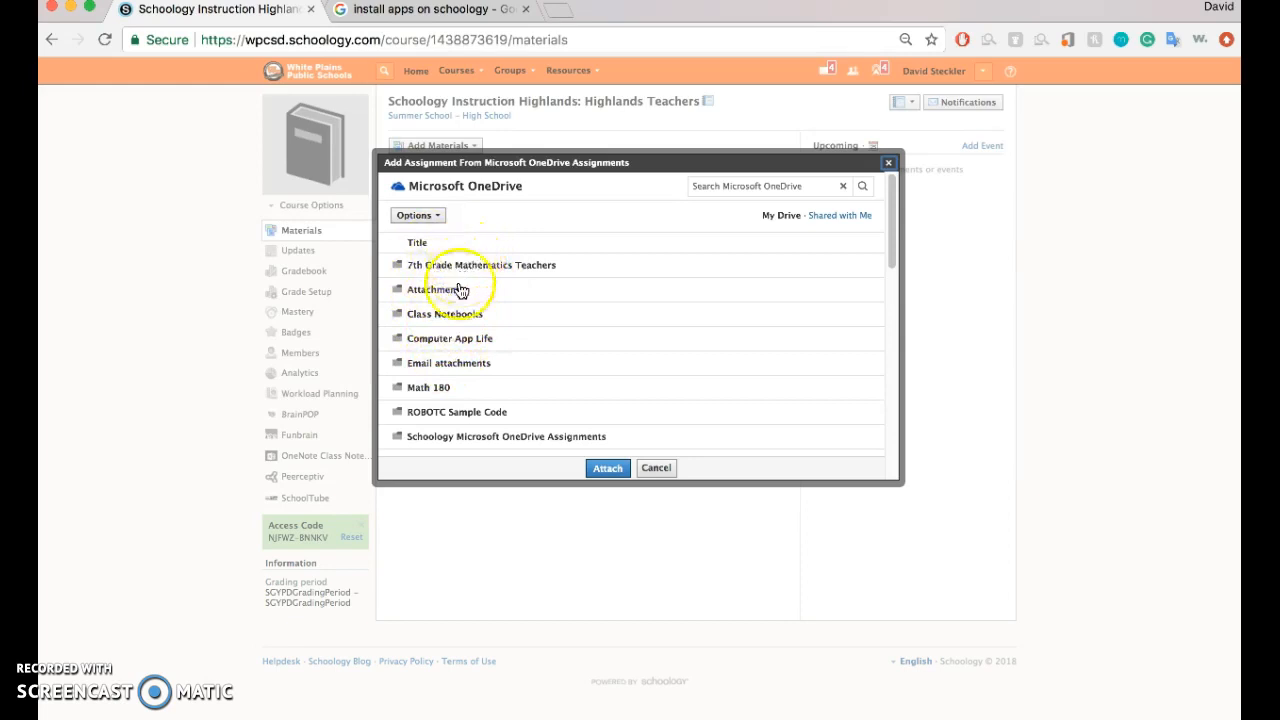
scroll(452, 340, "down", 5)
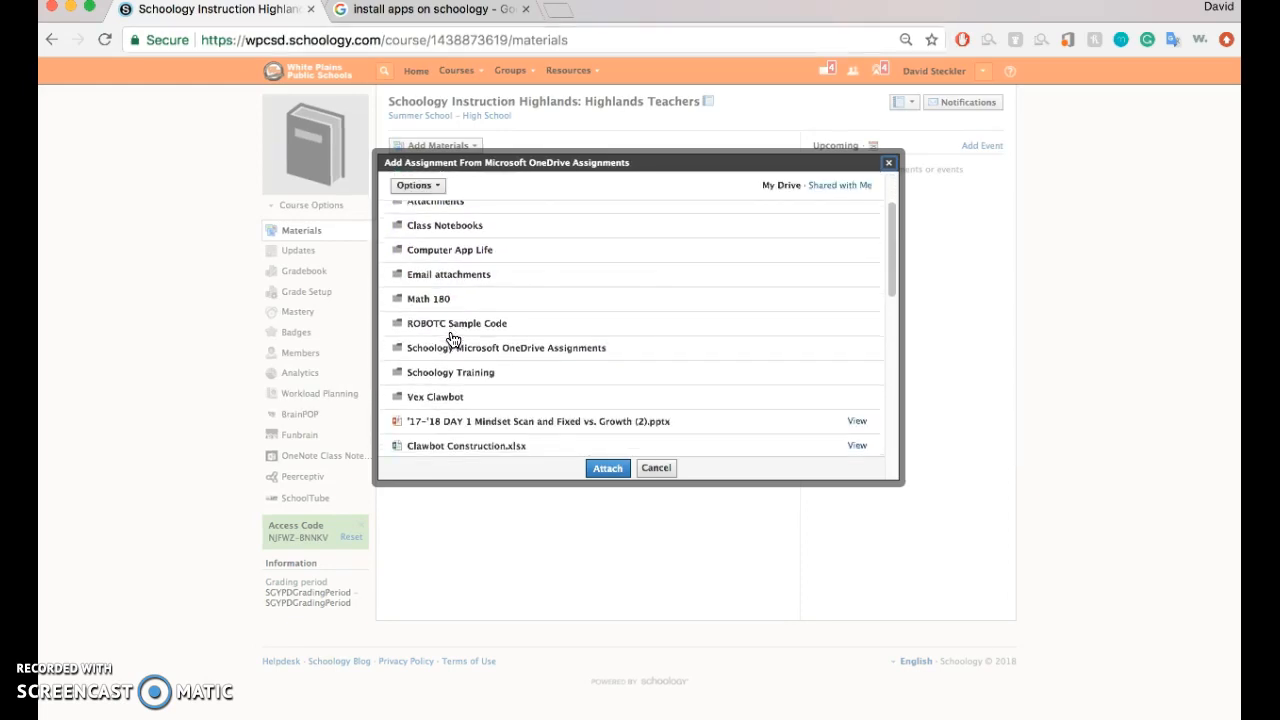
left_click(451, 361)
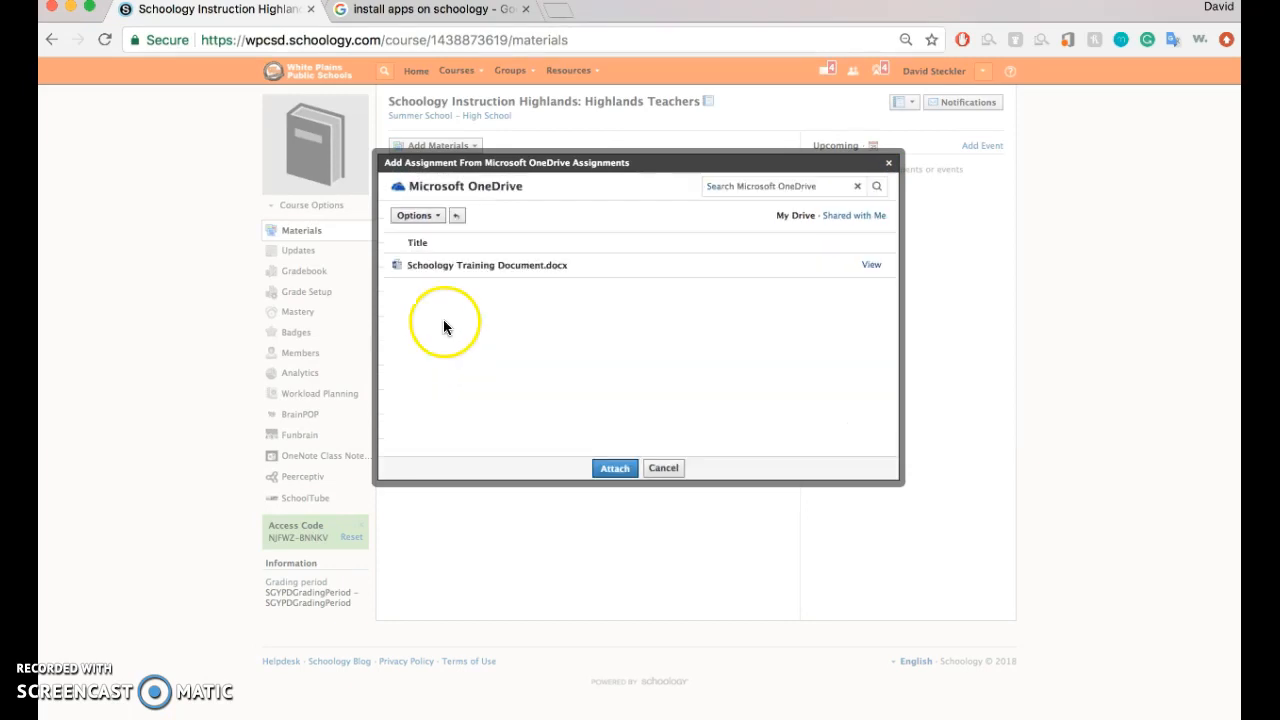
left_click(461, 265)
left_click(616, 468)
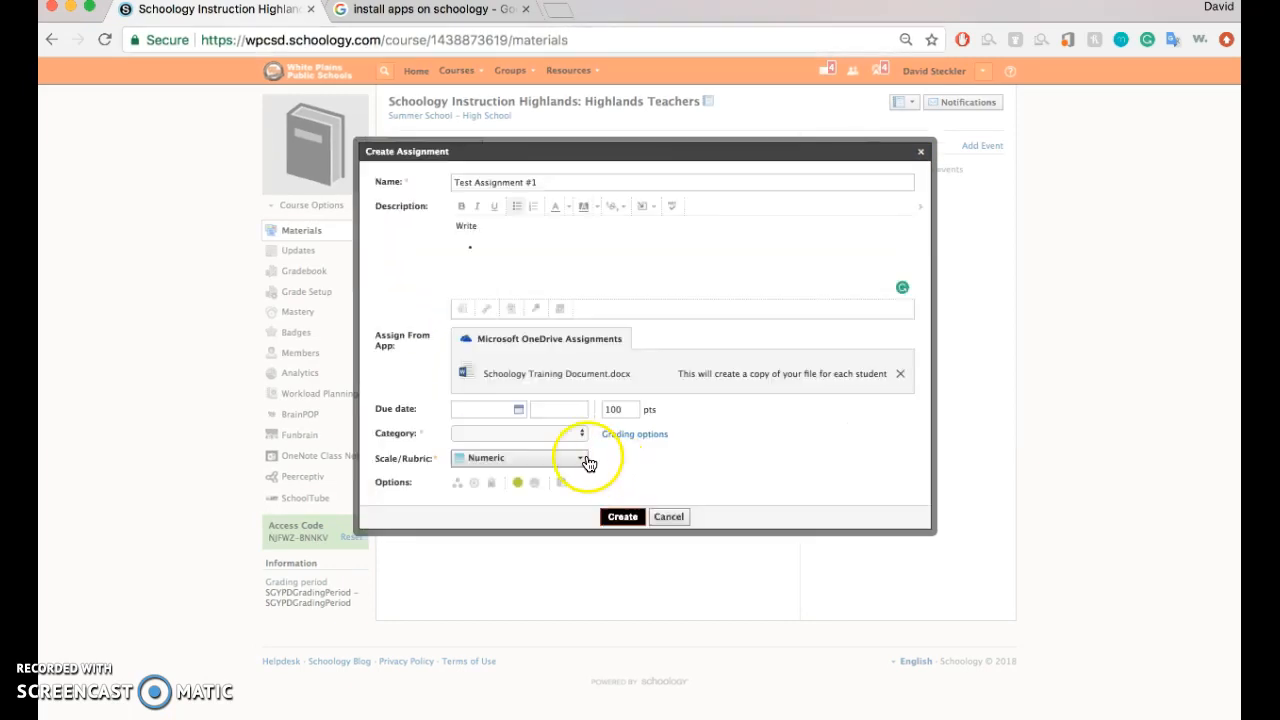
Set the assignment's due date to 1/26/18 and give it a new grading category named Homework
left_click(487, 410)
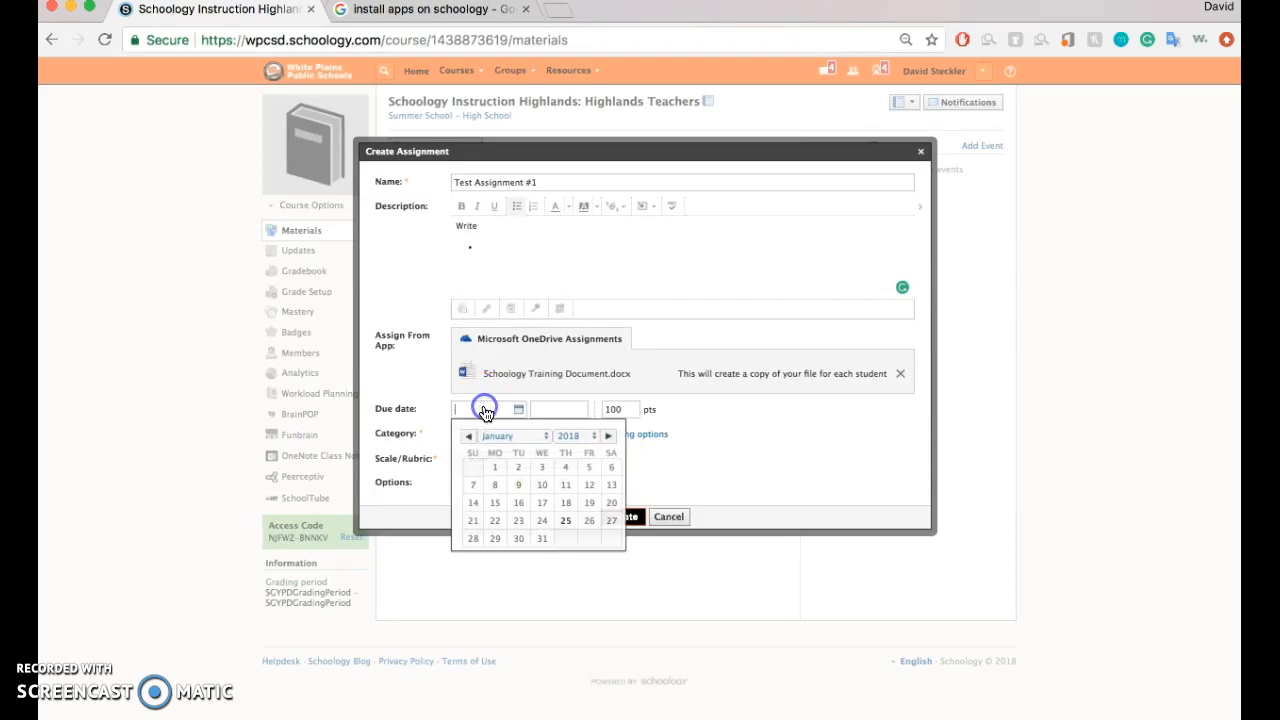
left_click(590, 523)
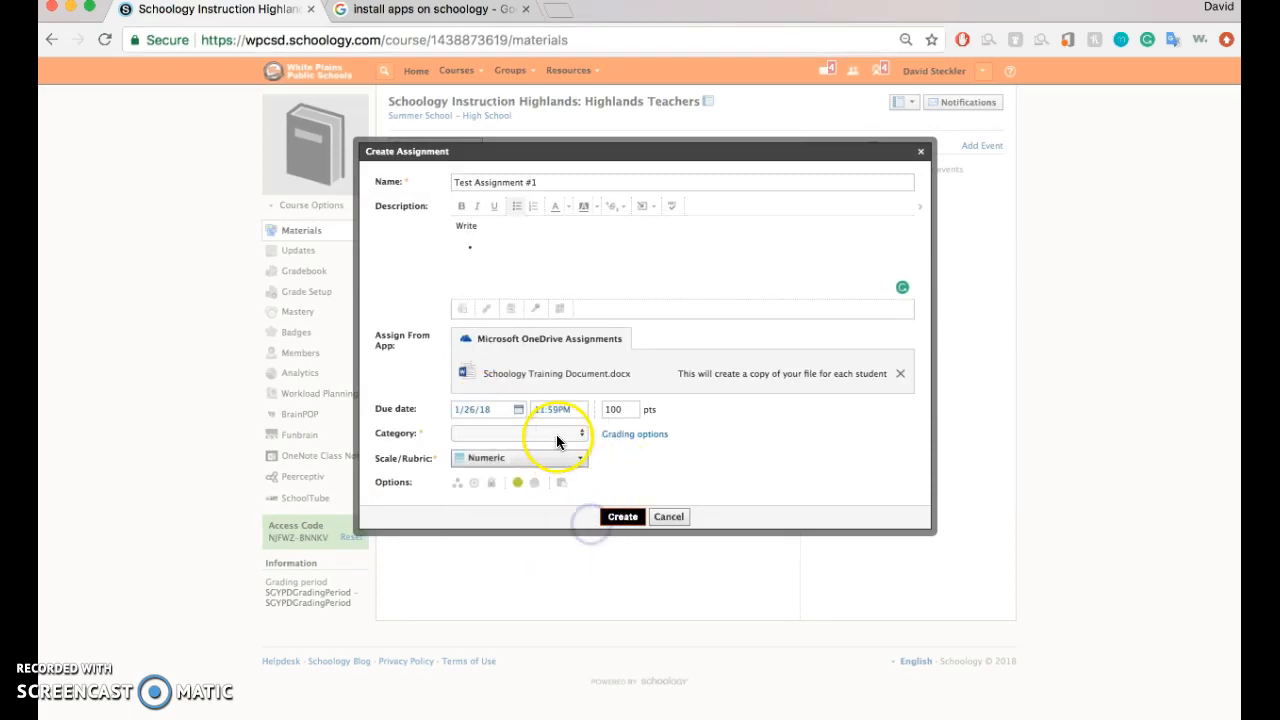
left_click(506, 434)
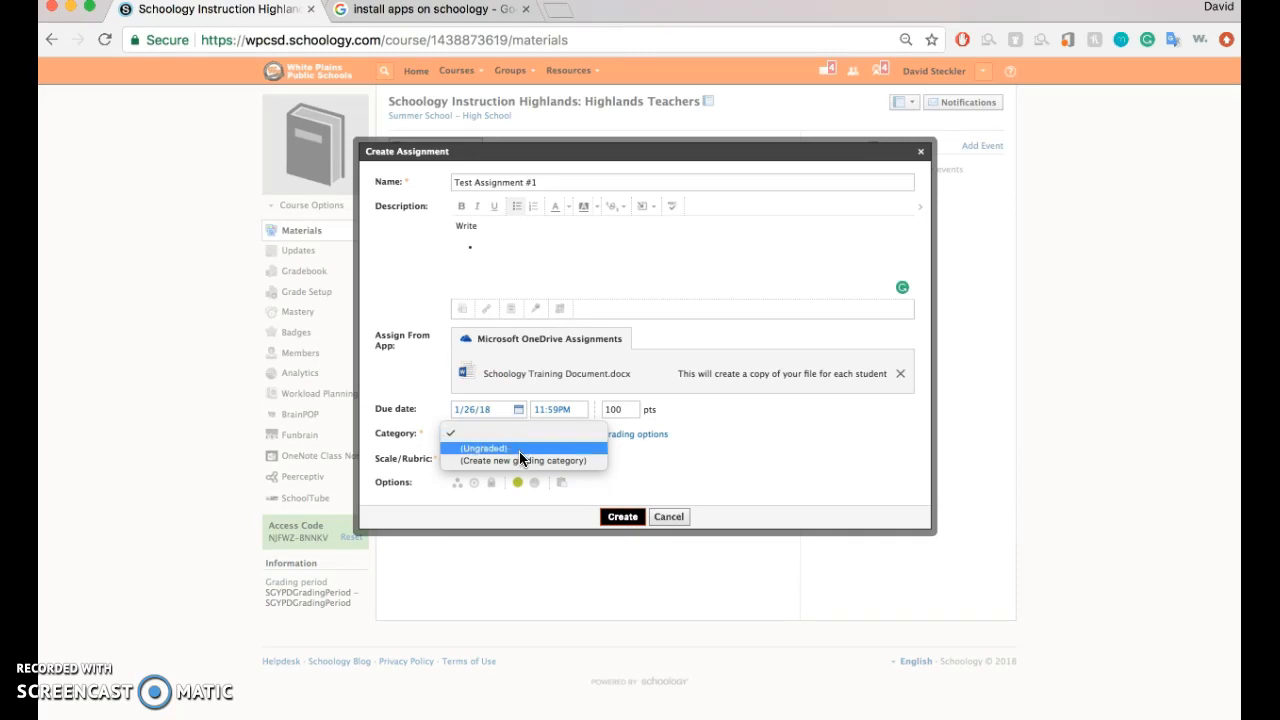
left_click(521, 460)
left_click(519, 433)
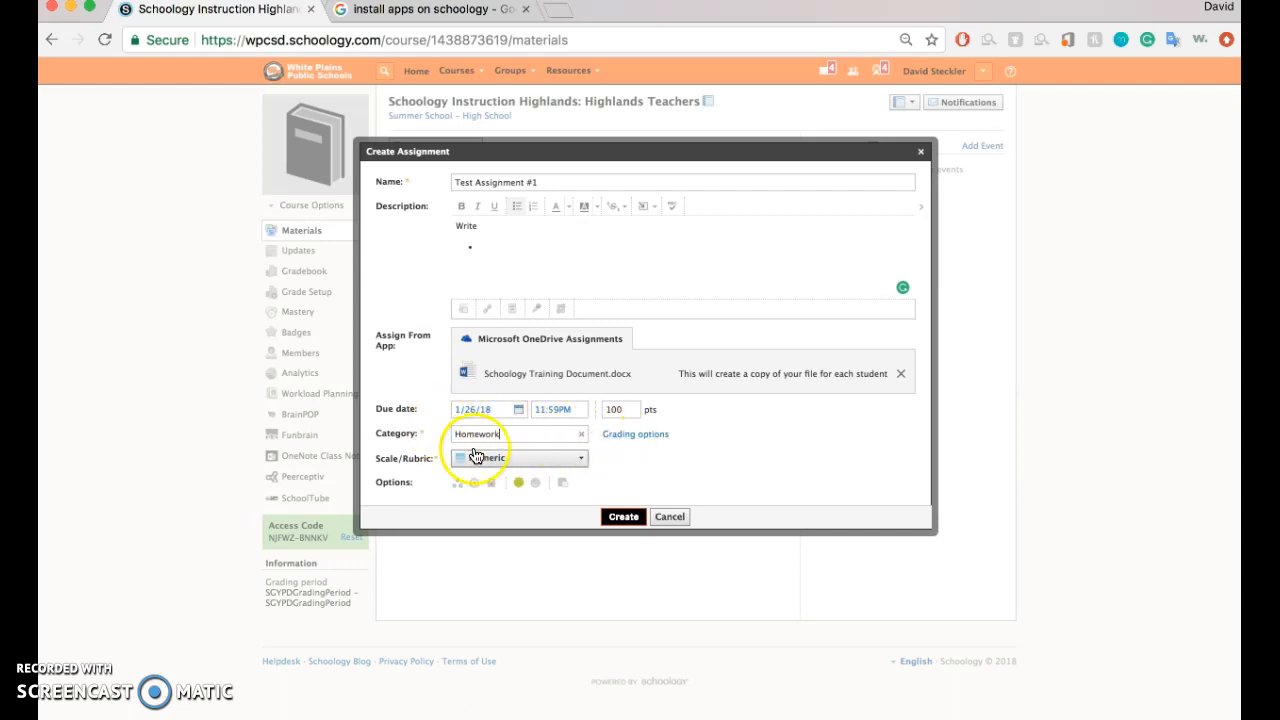
Choose the Numeric scale for the assignment and create it
left_click(515, 462)
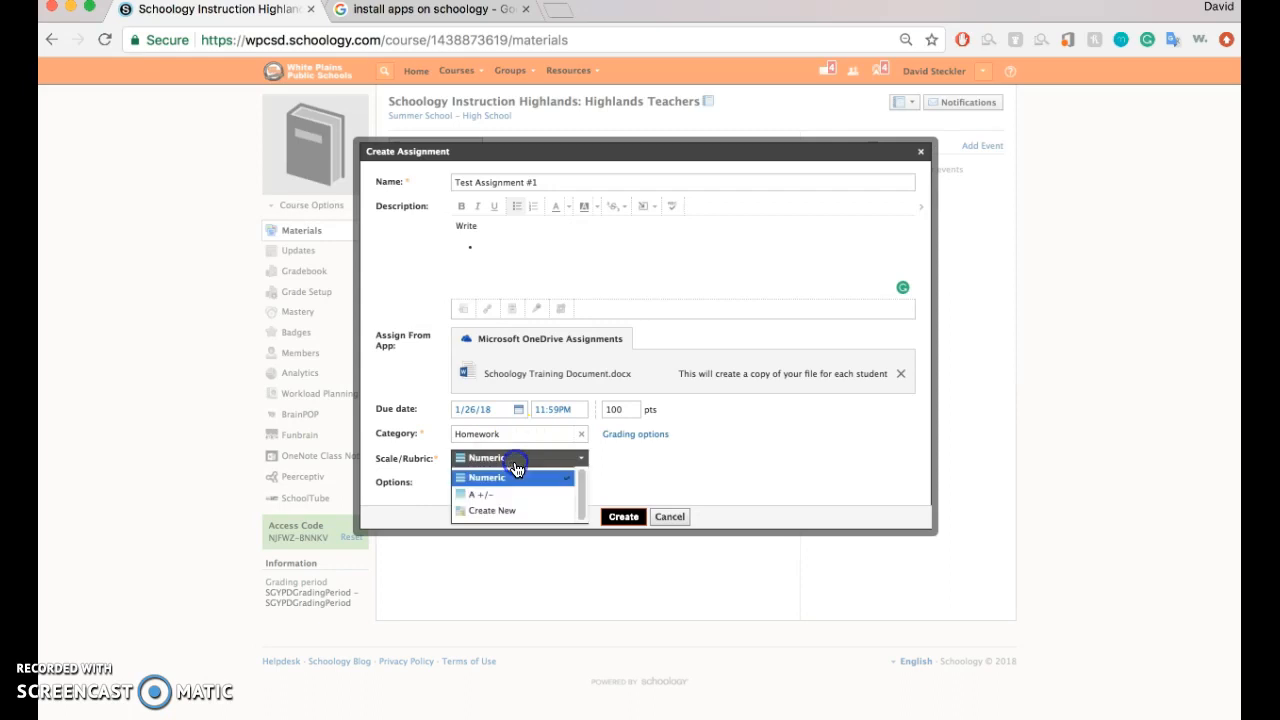
left_click(497, 484)
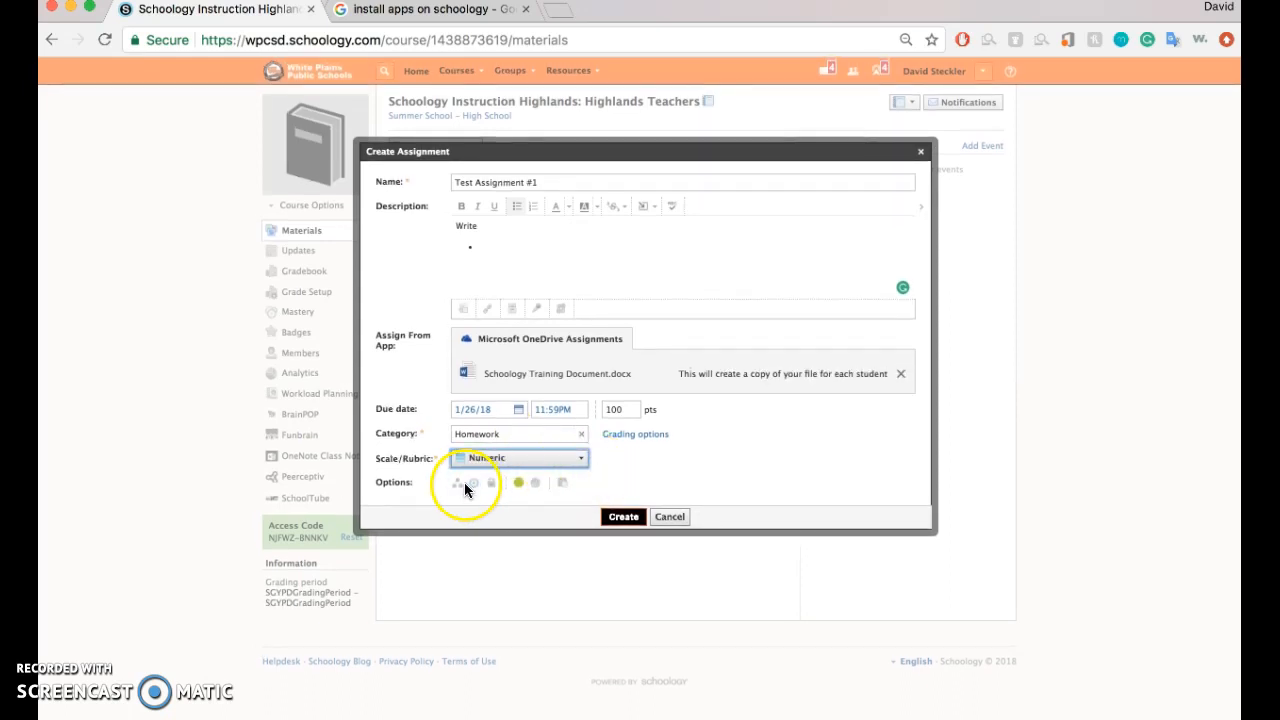
left_click(623, 516)
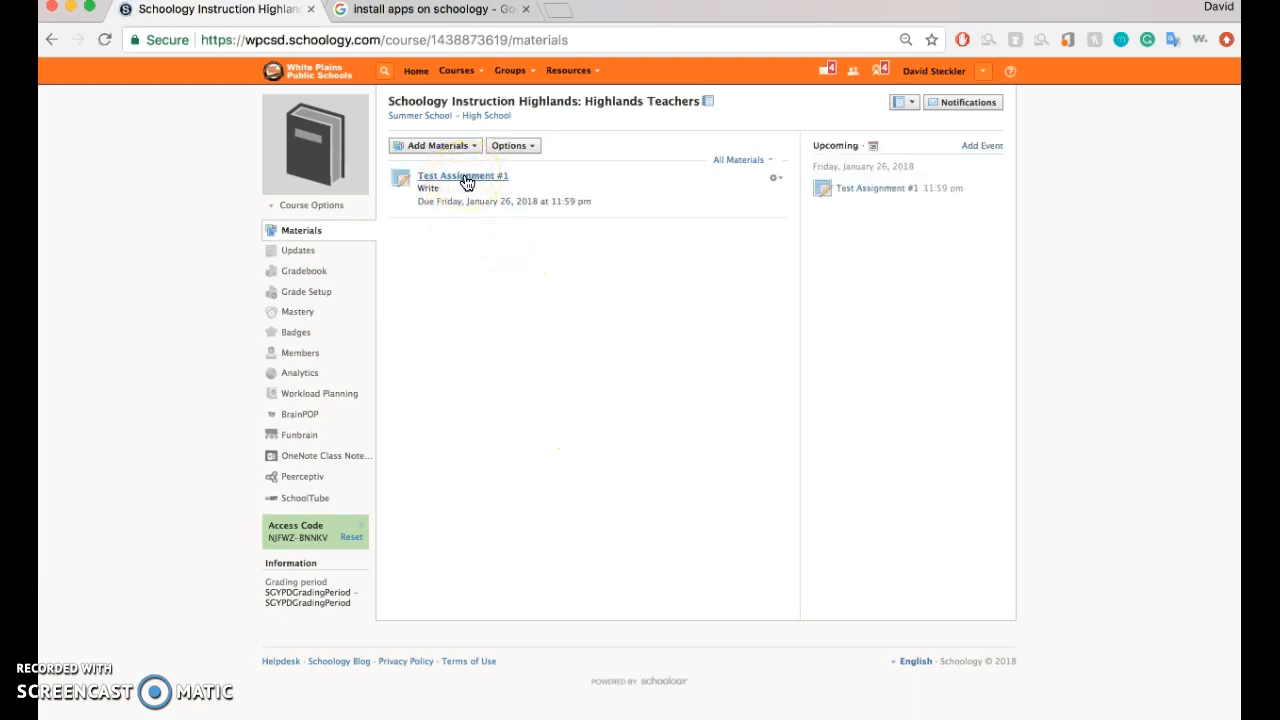
Review the actions available for Test Assignment #1 in the course materials
left_click(772, 178)
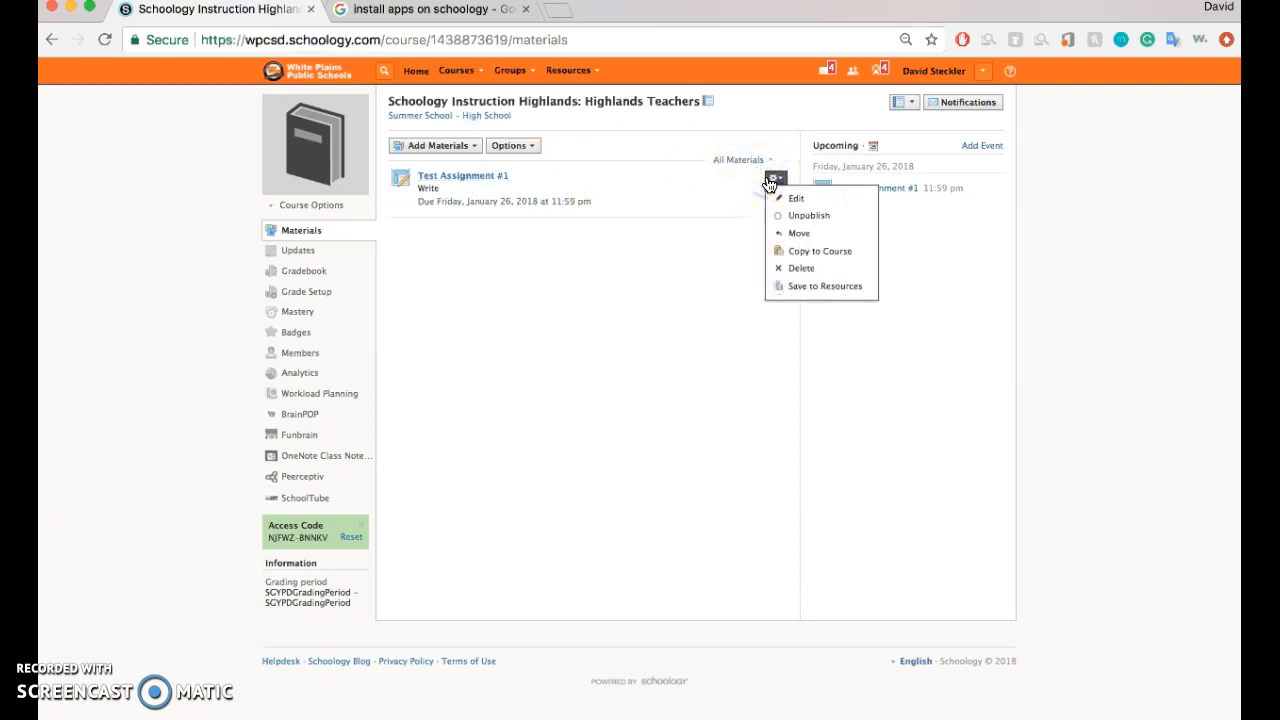
left_click(812, 216)
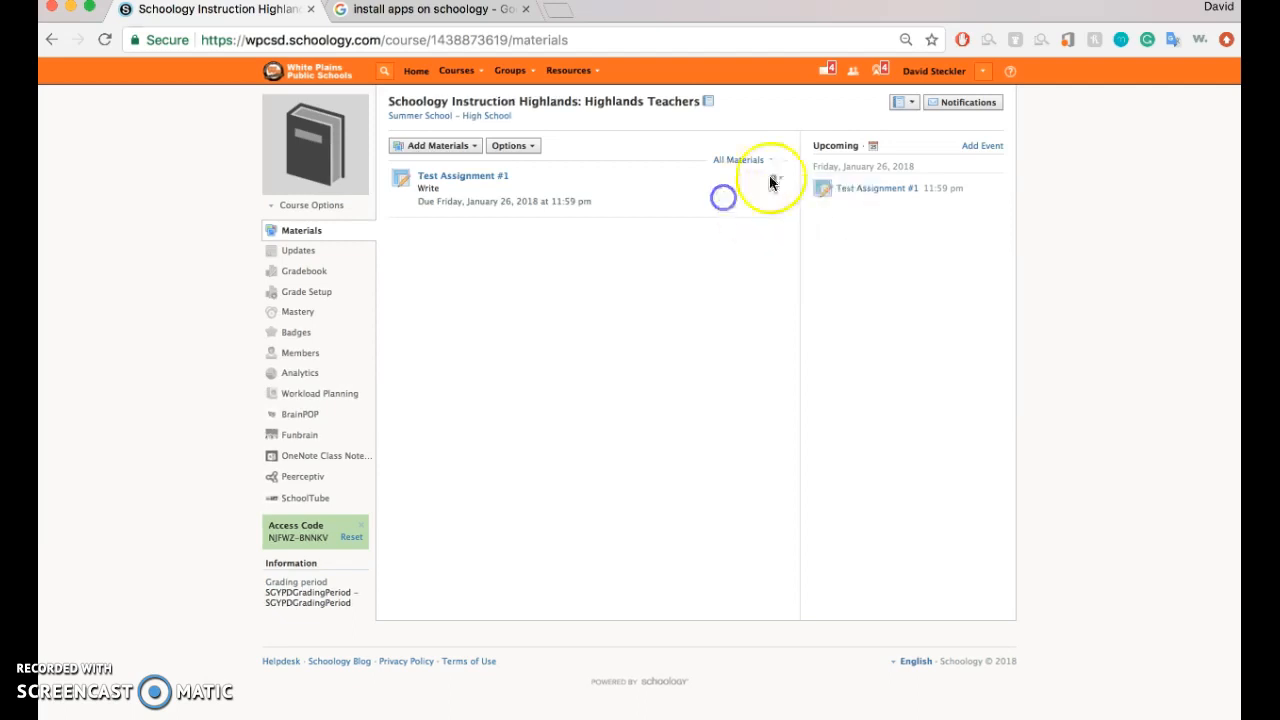
Look over the management options offered for Test Assignment #1, including Edit, Unpublish and Copy to Course
left_click(776, 178)
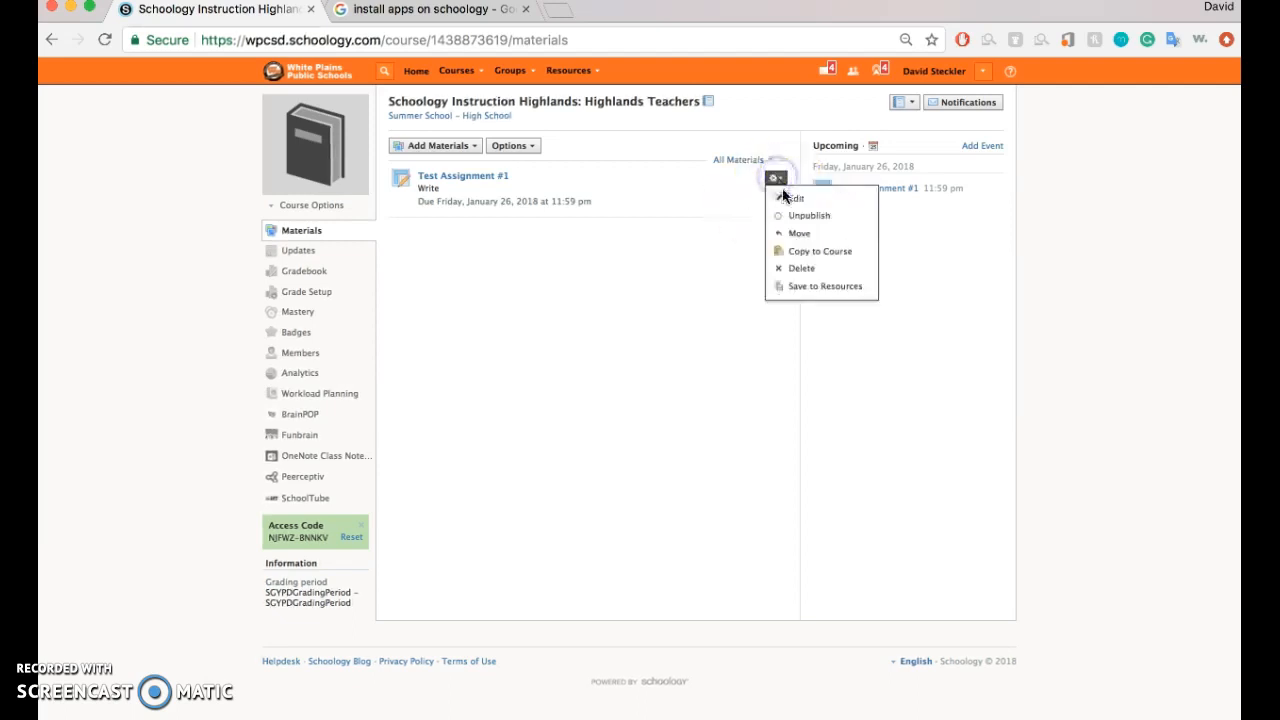
left_click(792, 200)
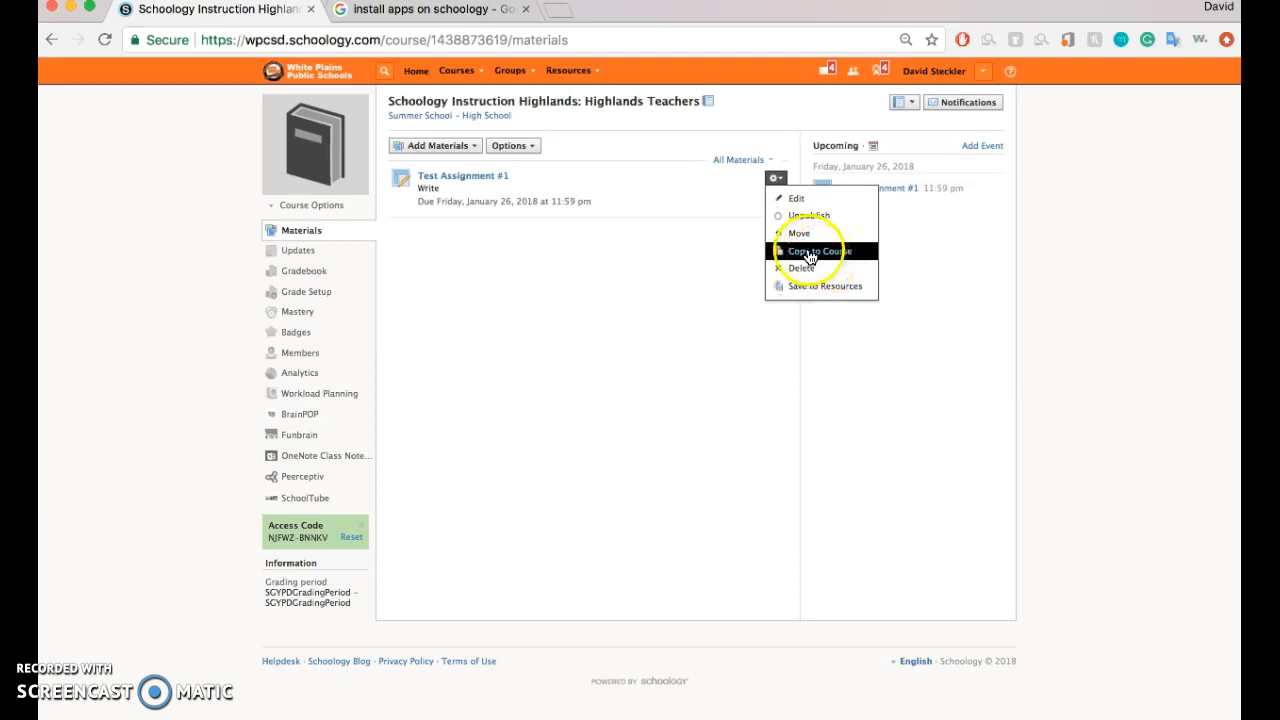
left_click(632, 275)
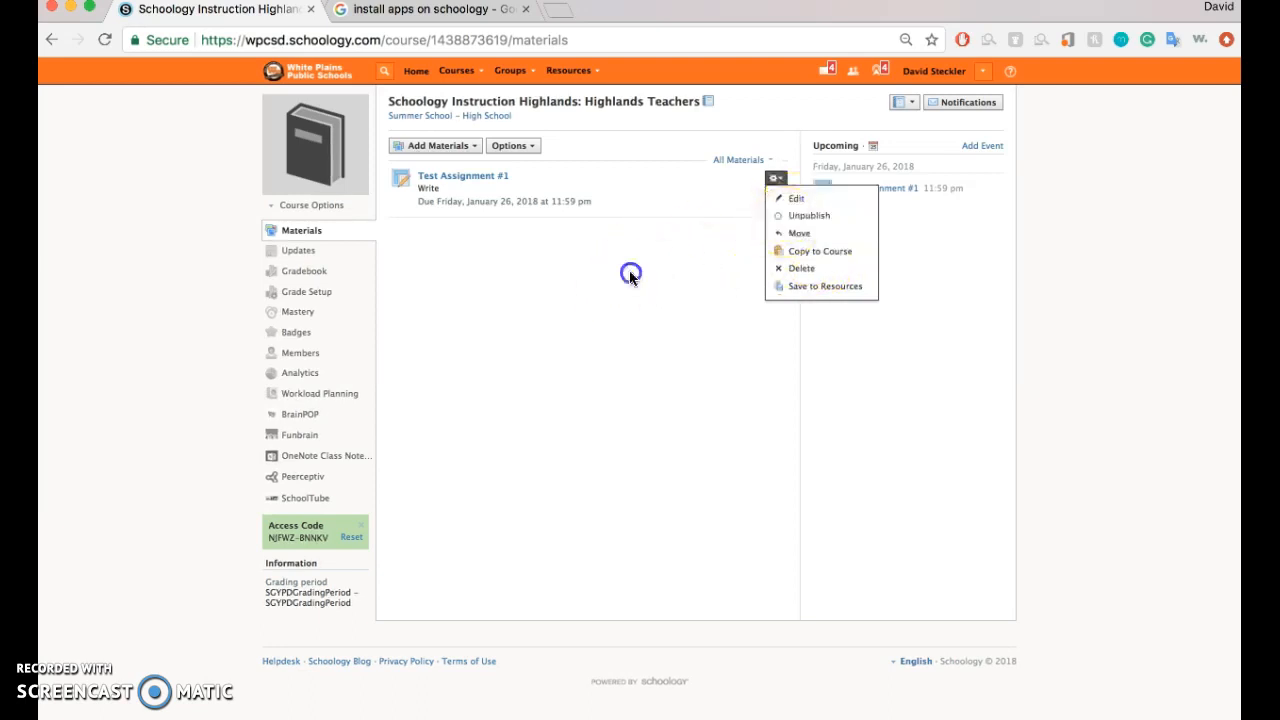
Open Test Assignment #1 and review its description and attached document
left_click(491, 177)
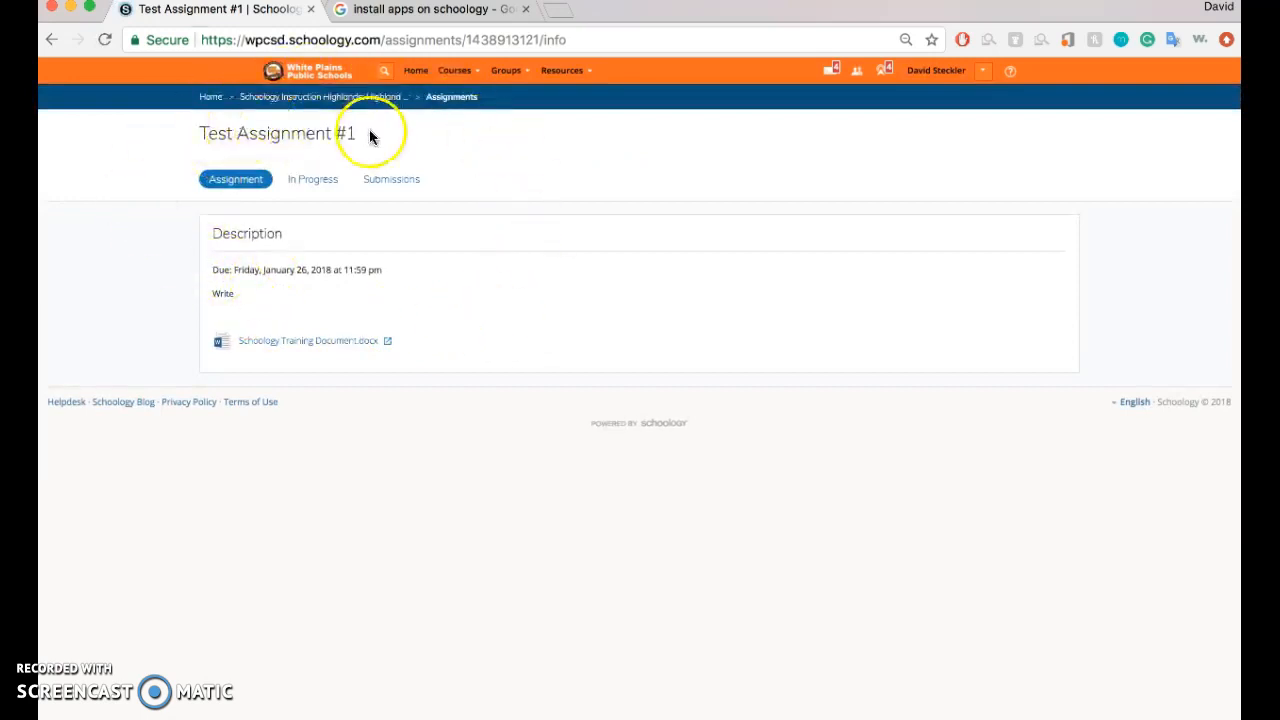
left_click(313, 182)
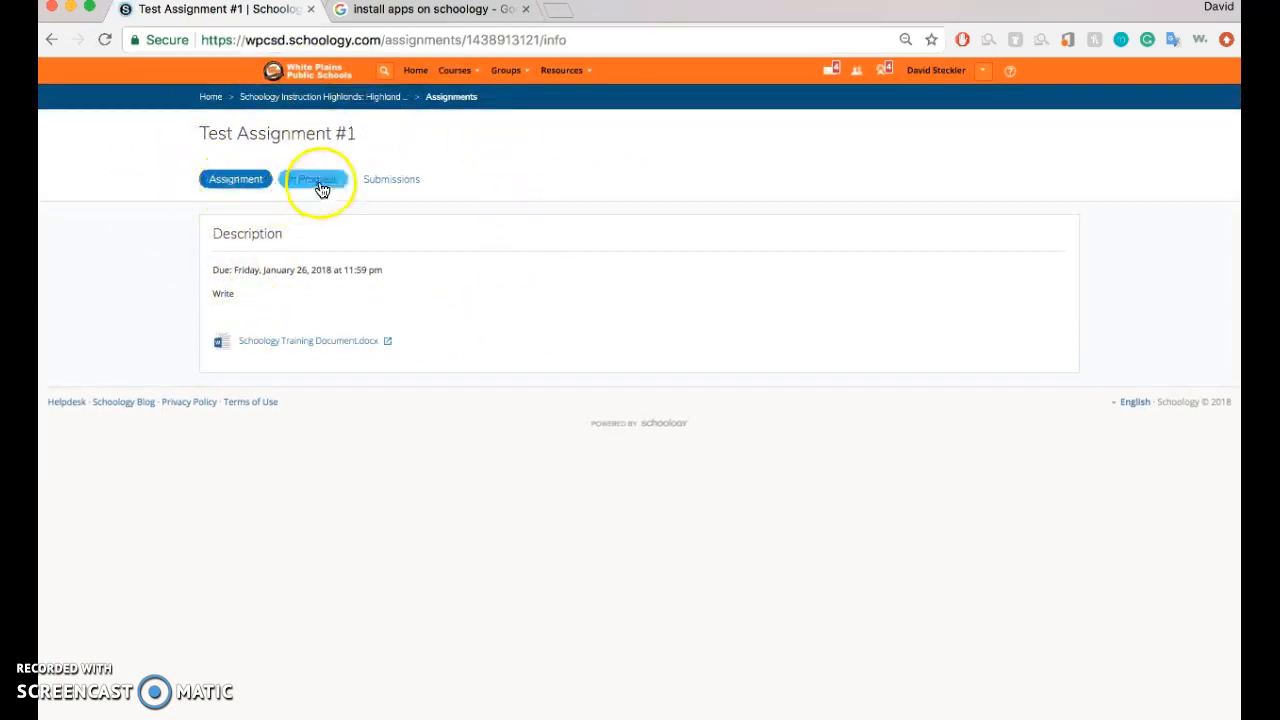
left_click(389, 191)
left_click(247, 181)
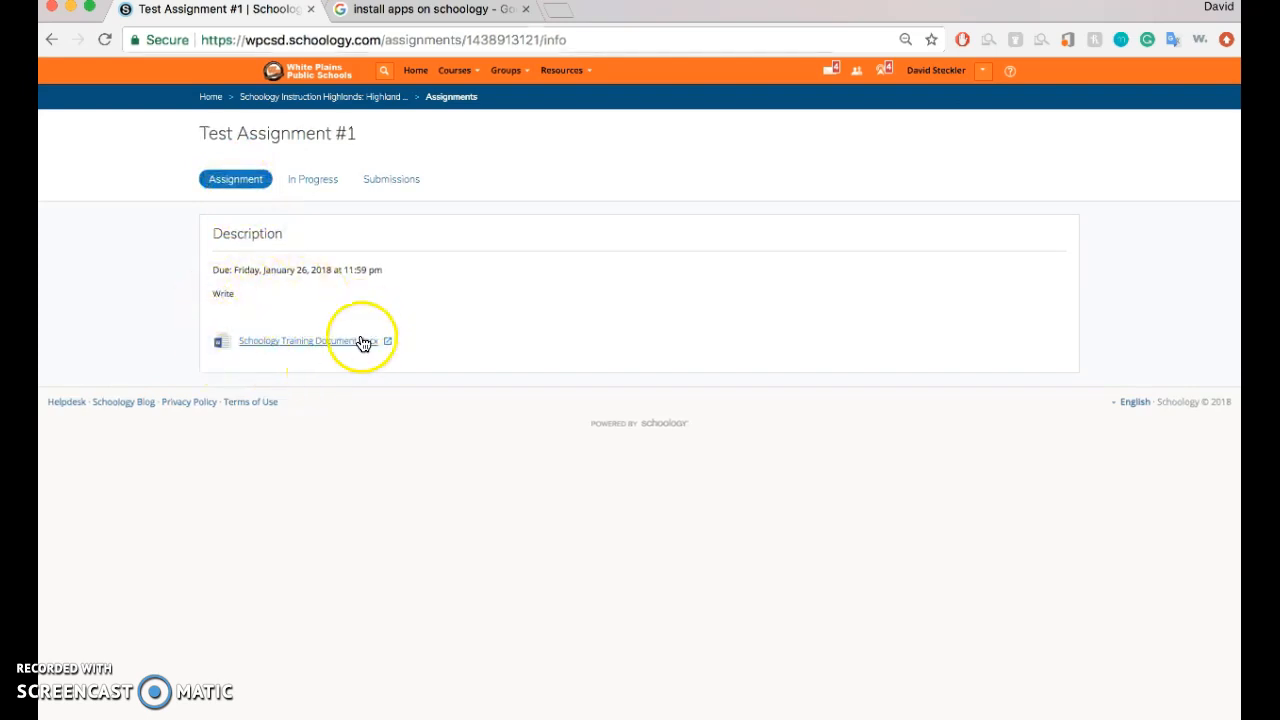
Check the assignment's In Progress and Submissions views, including the filter choices for submissions
left_click(320, 187)
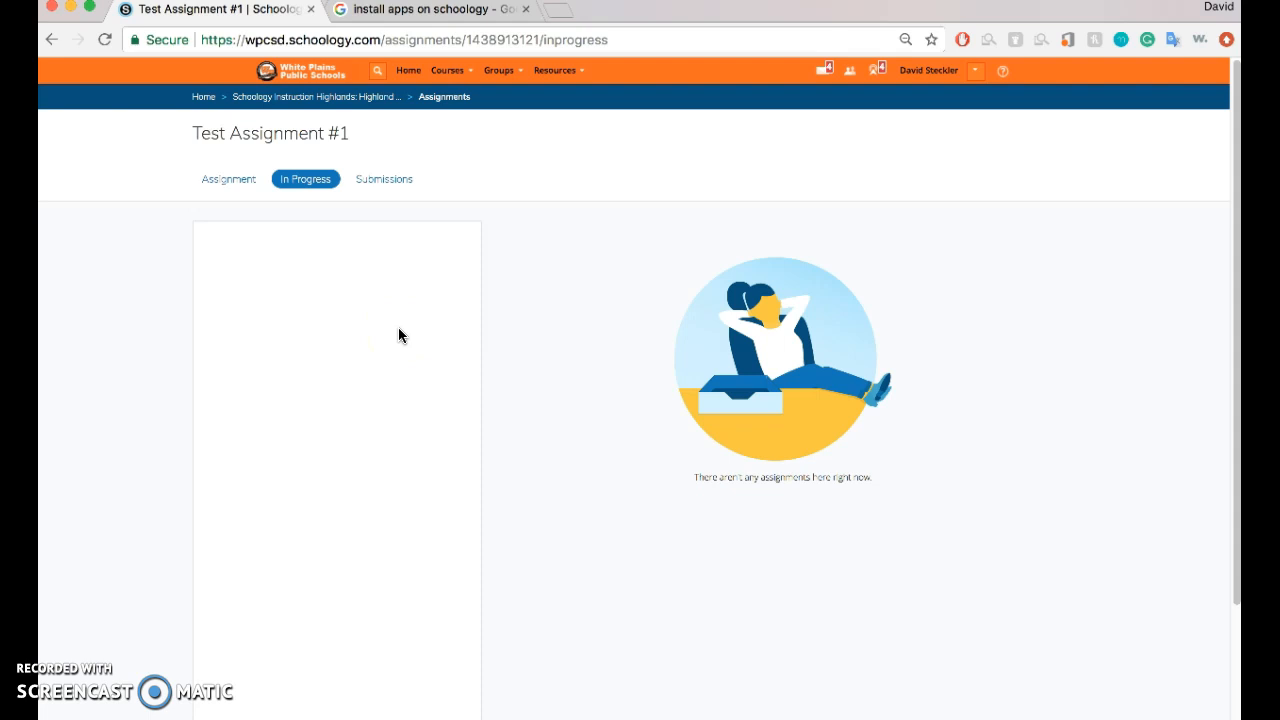
left_click(385, 179)
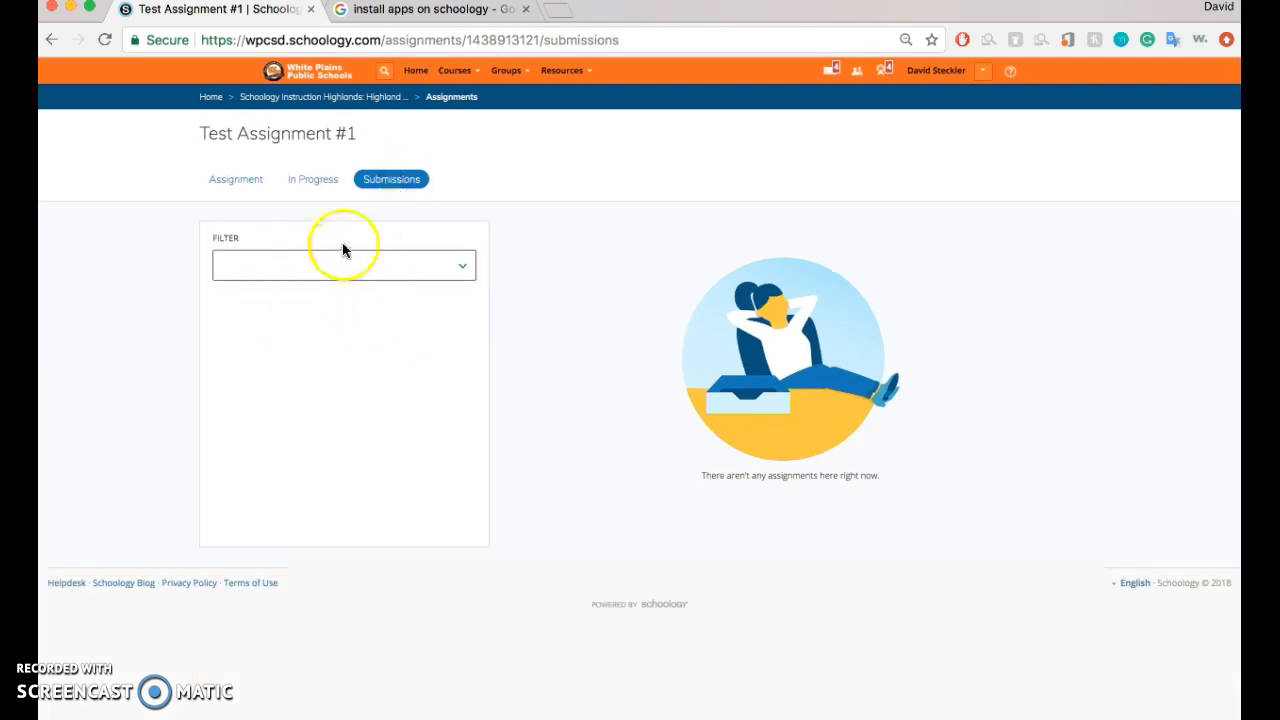
left_click(394, 267)
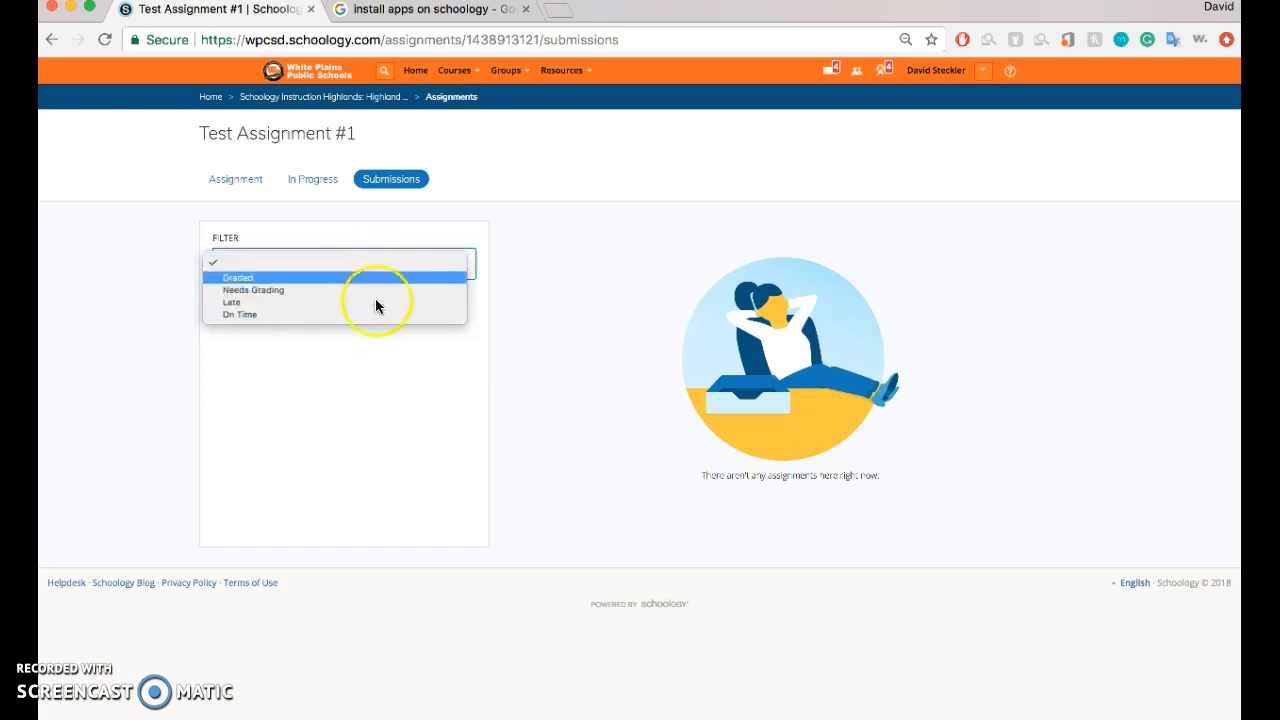
left_click(356, 360)
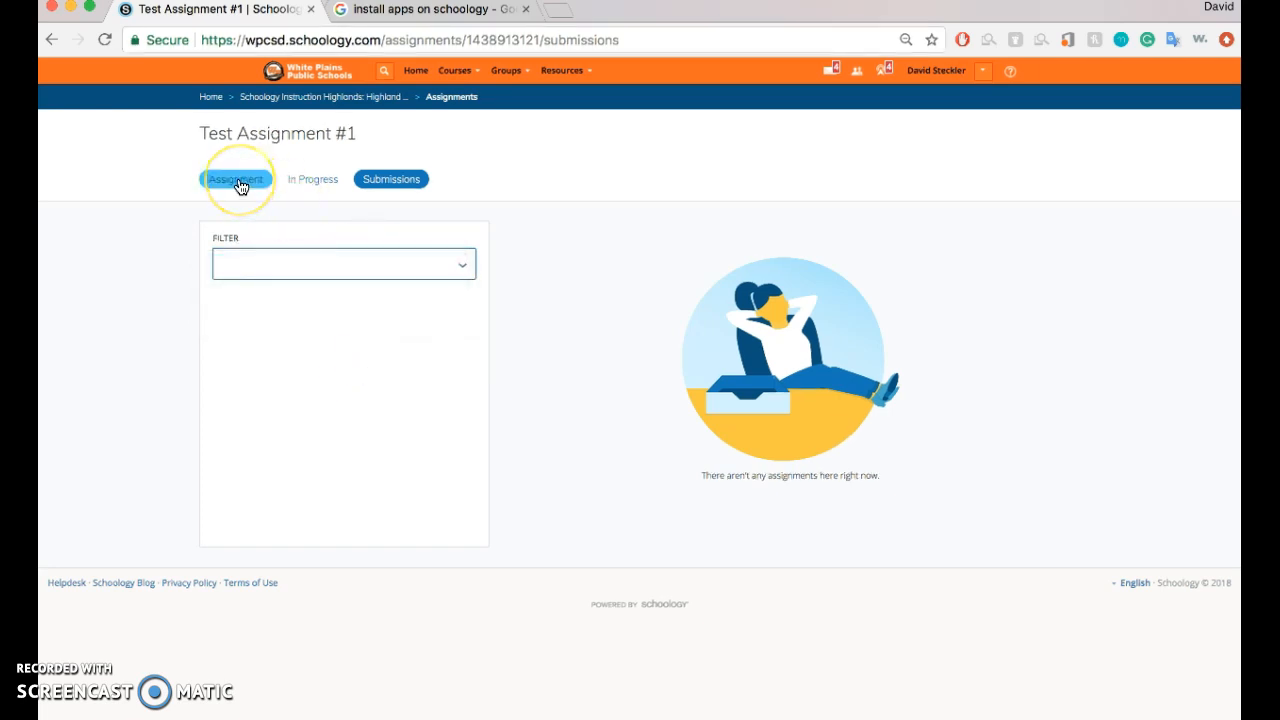
Review the assignment's Assignment, In Progress and Submissions views once more, finishing on the assignment description
left_click(245, 183)
left_click(322, 185)
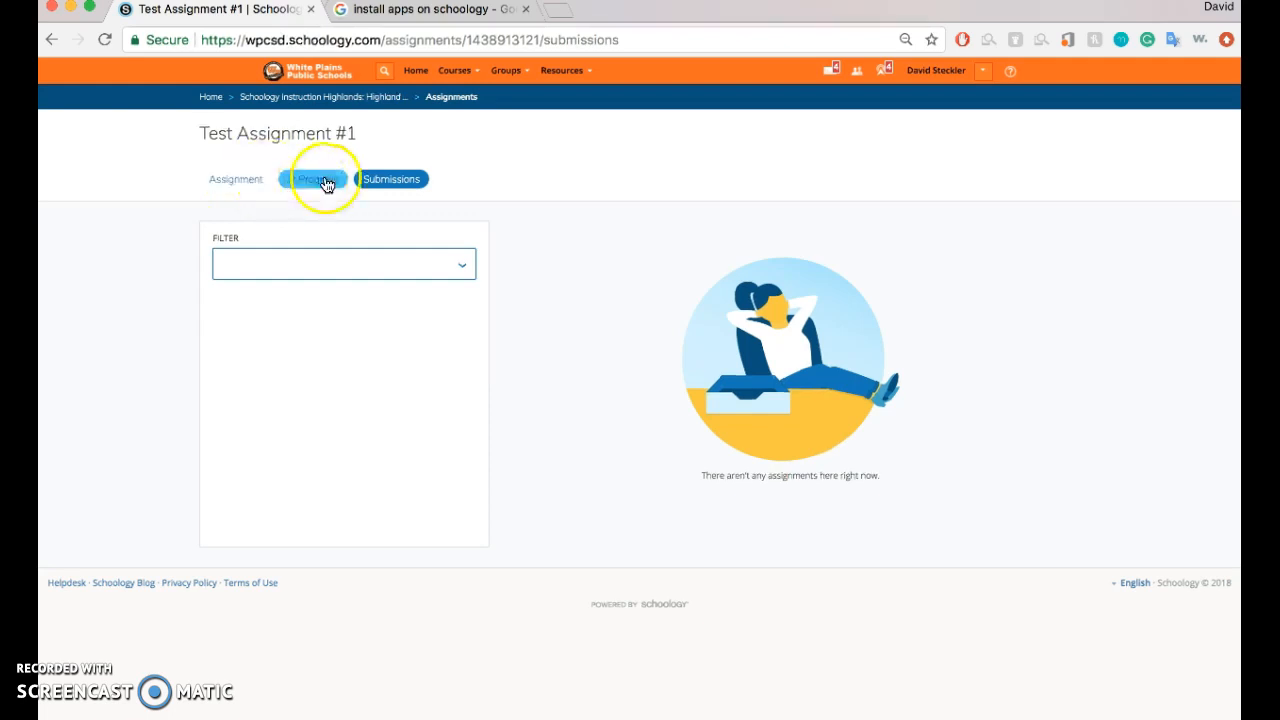
left_click(415, 185)
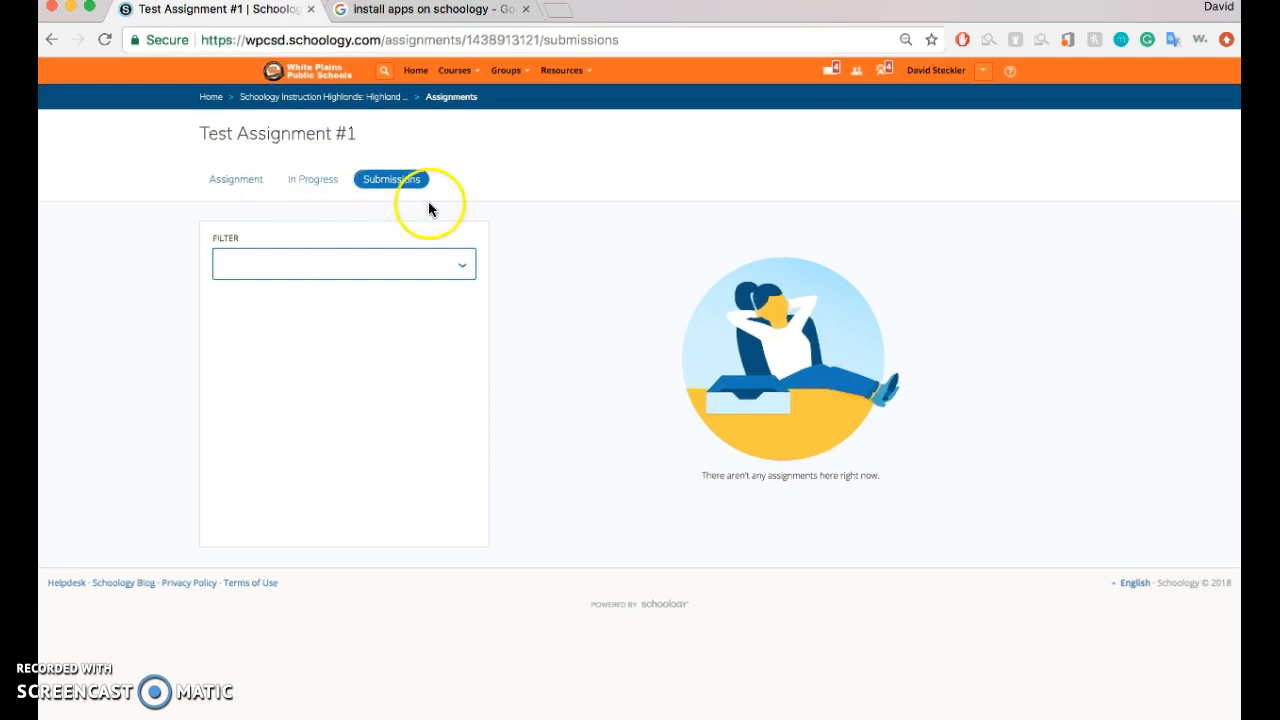
left_click(343, 236)
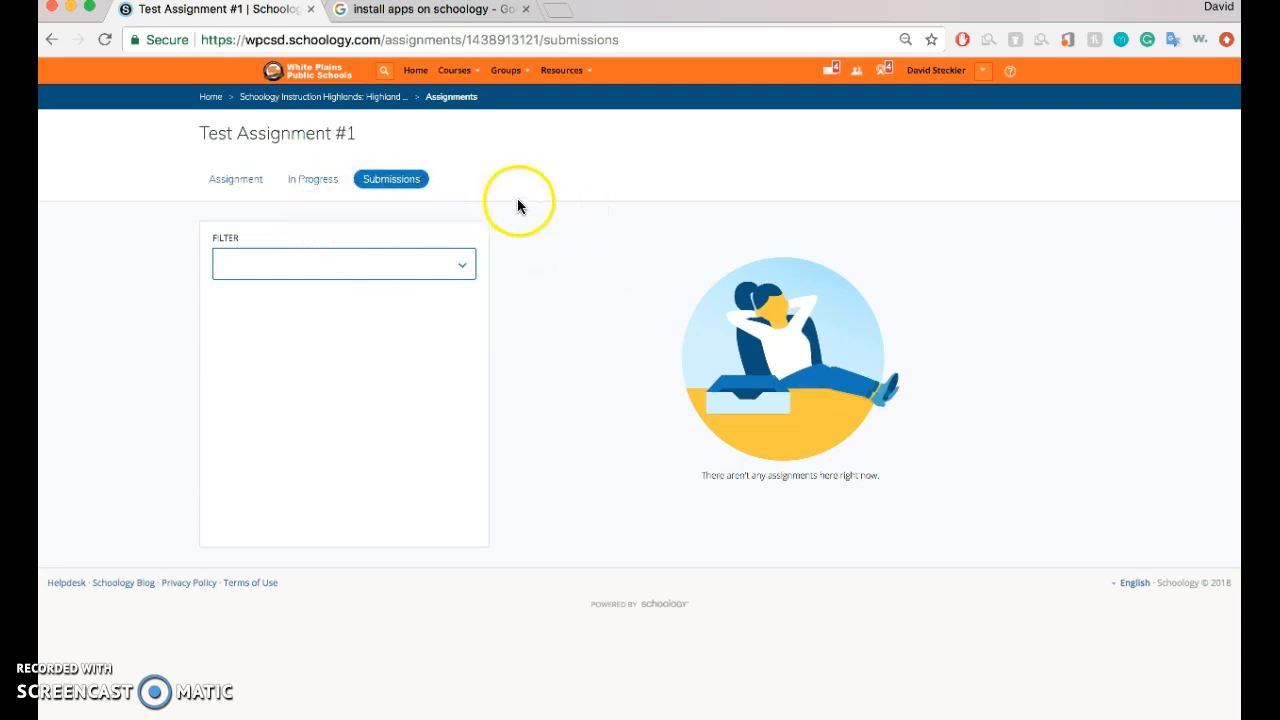
left_click(911, 186)
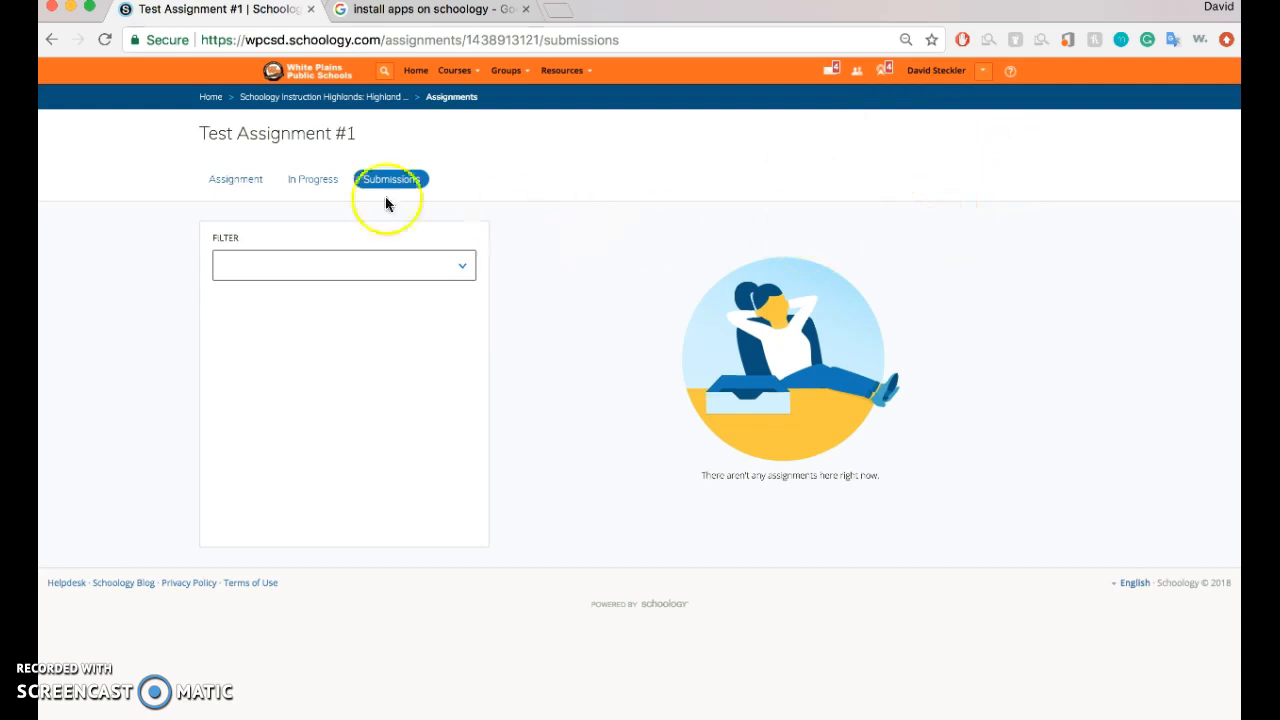
left_click(234, 183)
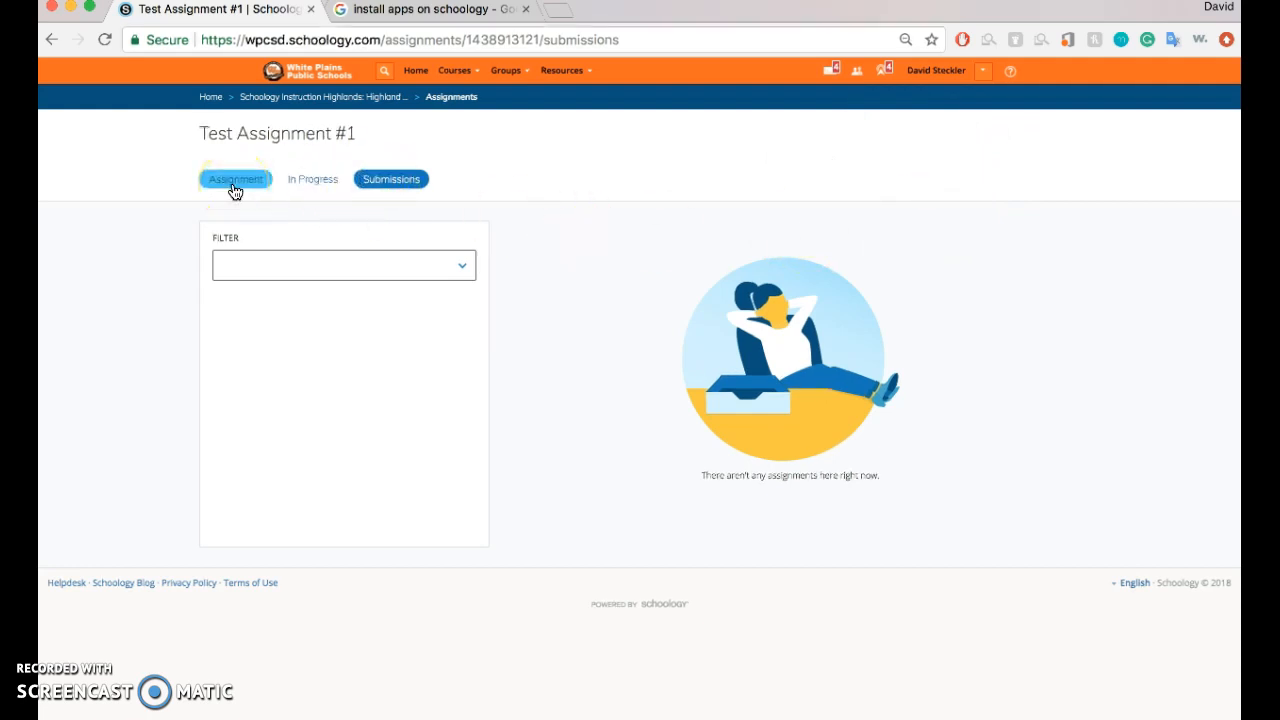
left_click(330, 180)
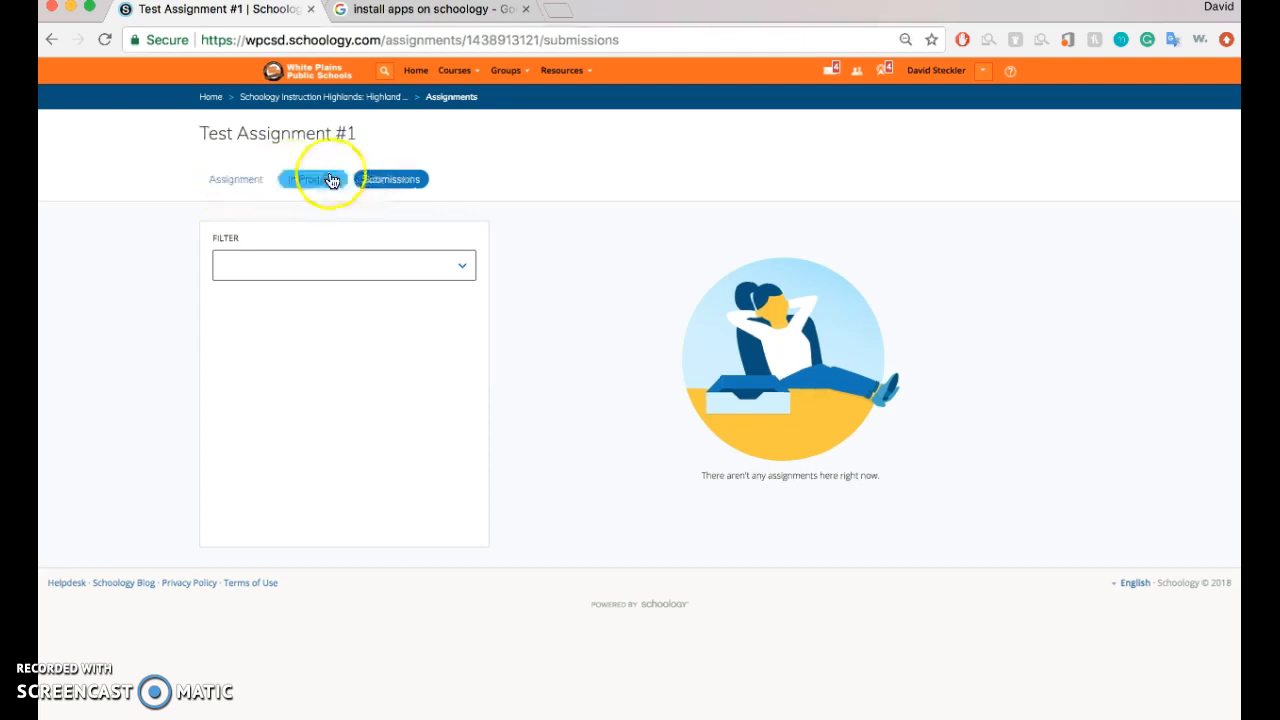
left_click(244, 188)
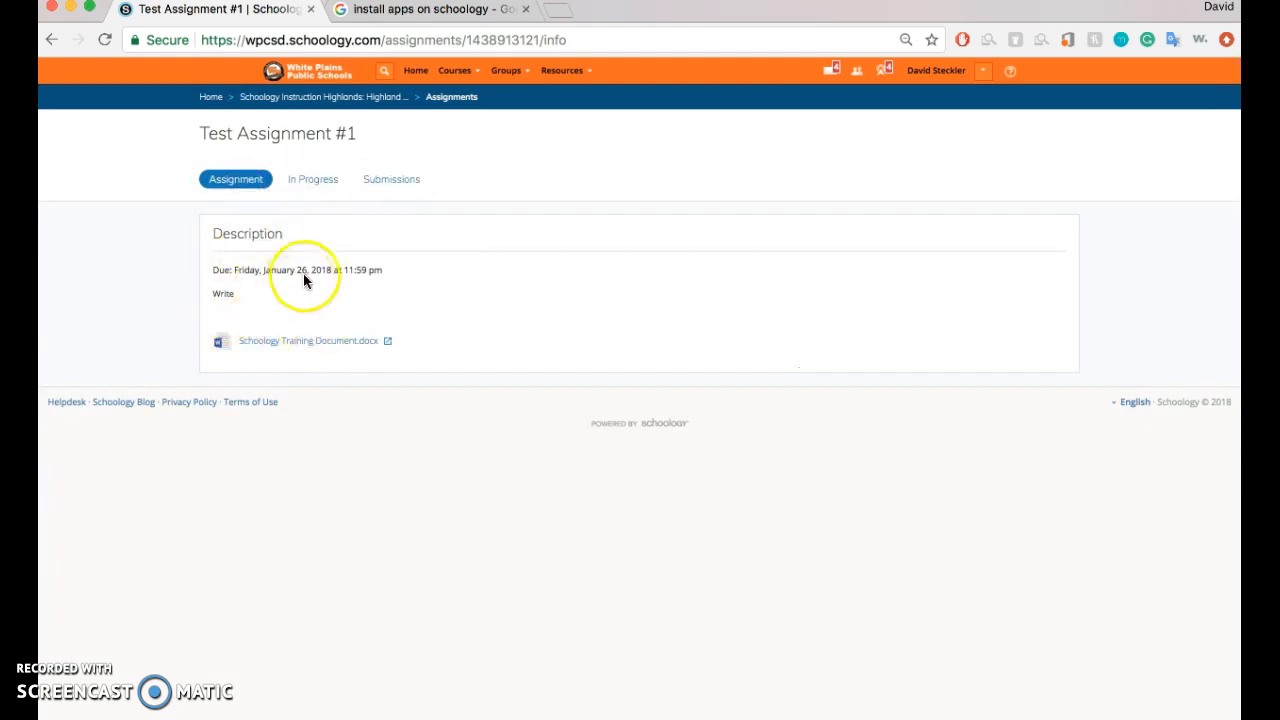
Go back to the Schoology Instruction Highlands: Highlands Teachers course and reopen Test Assignment #1 from its materials
left_click(462, 72)
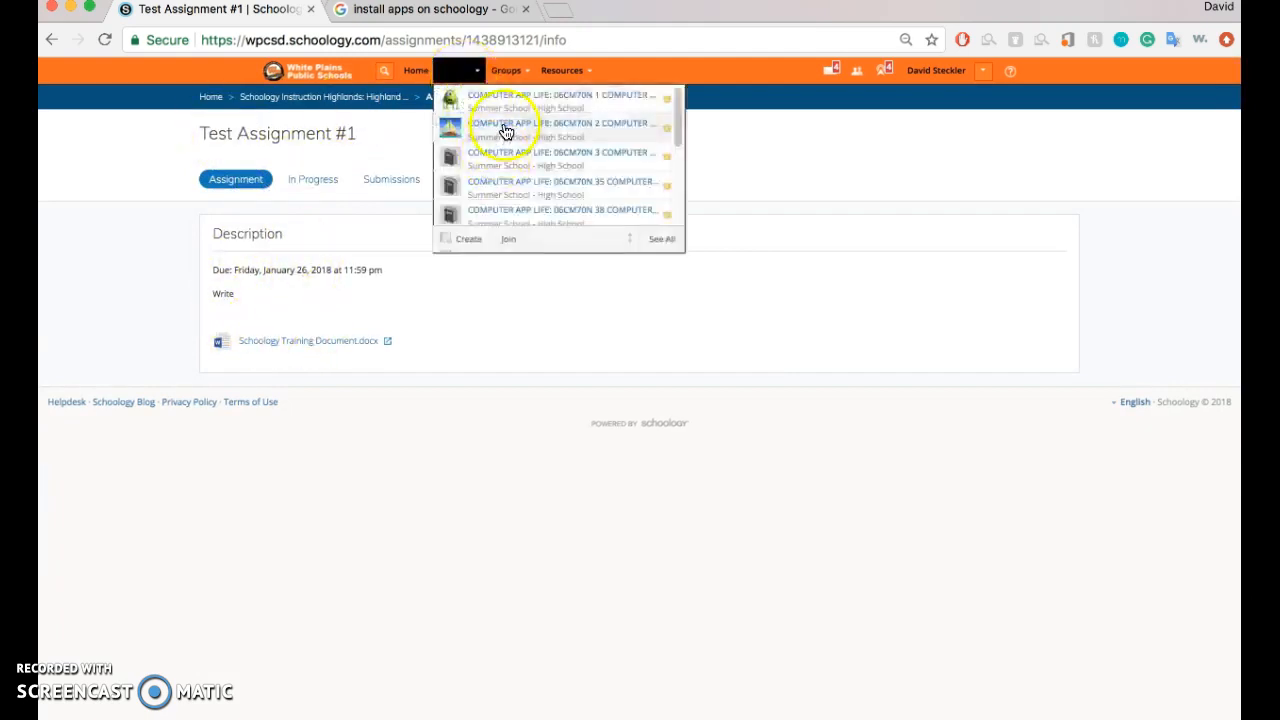
scroll(495, 165, "down", 5)
left_click(516, 210)
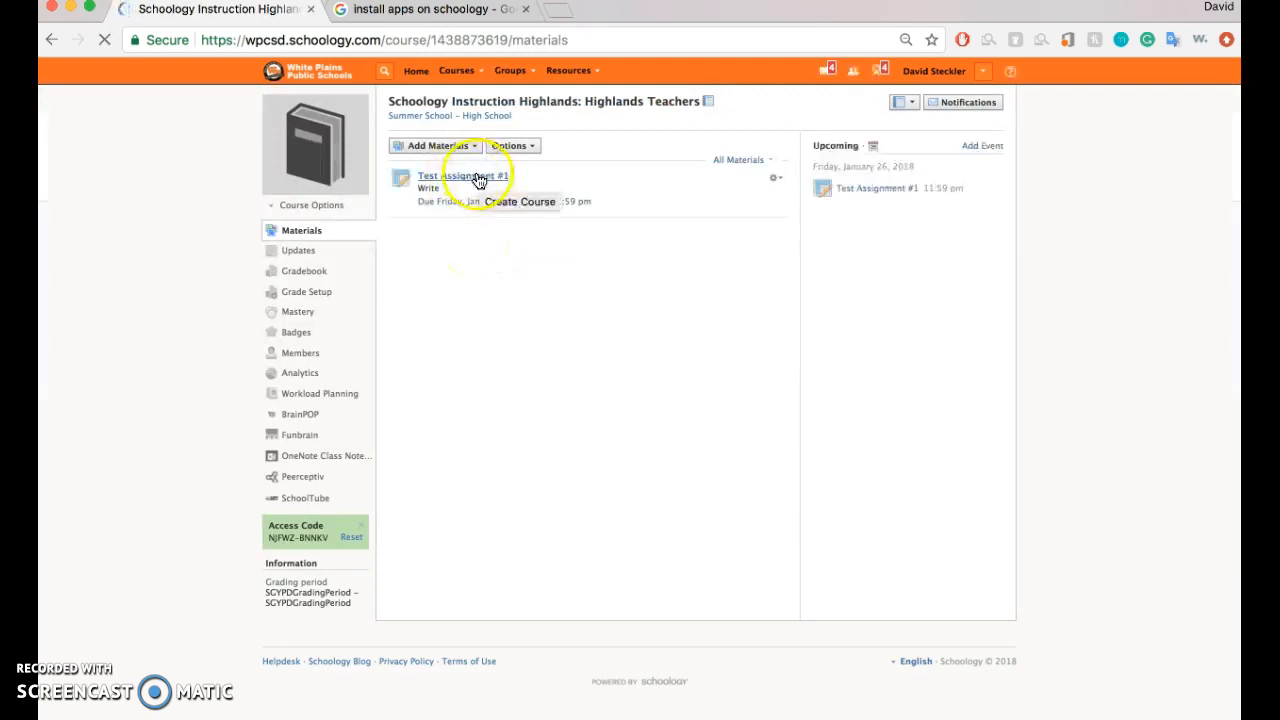
left_click(478, 180)
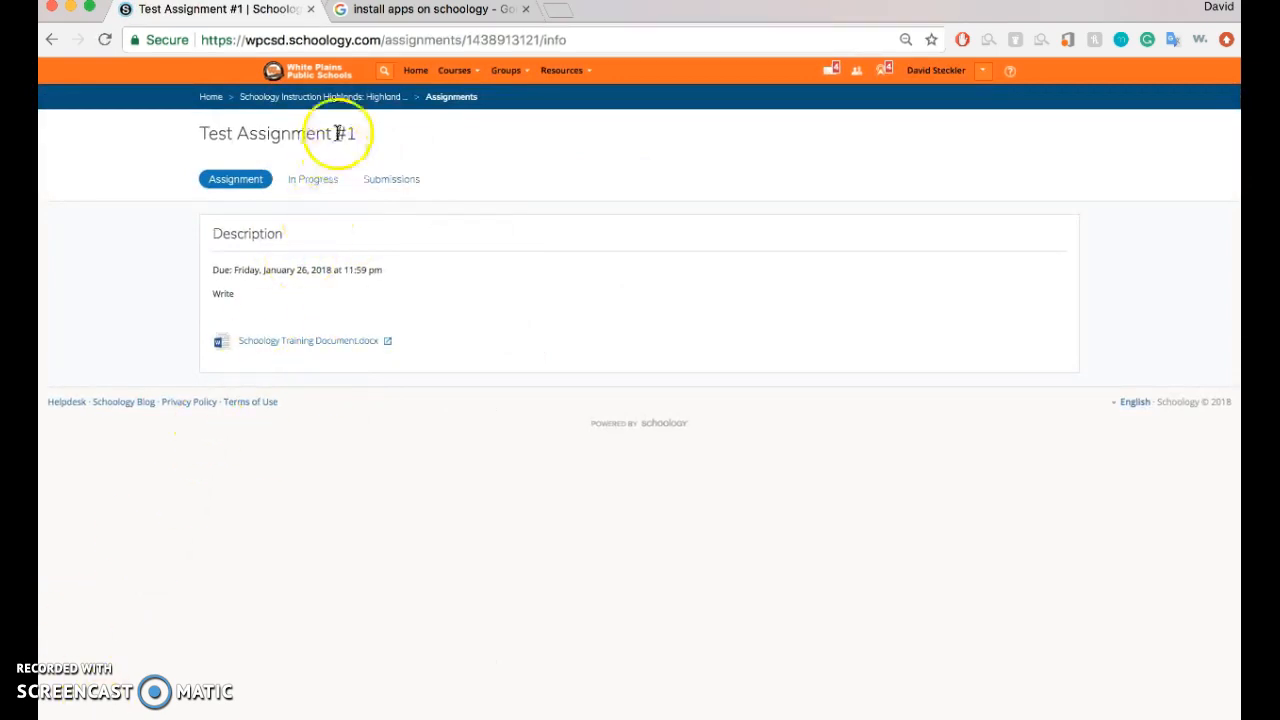
Return to the Highlands Teachers course materials and start a new page titled Test #1
left_click(452, 72)
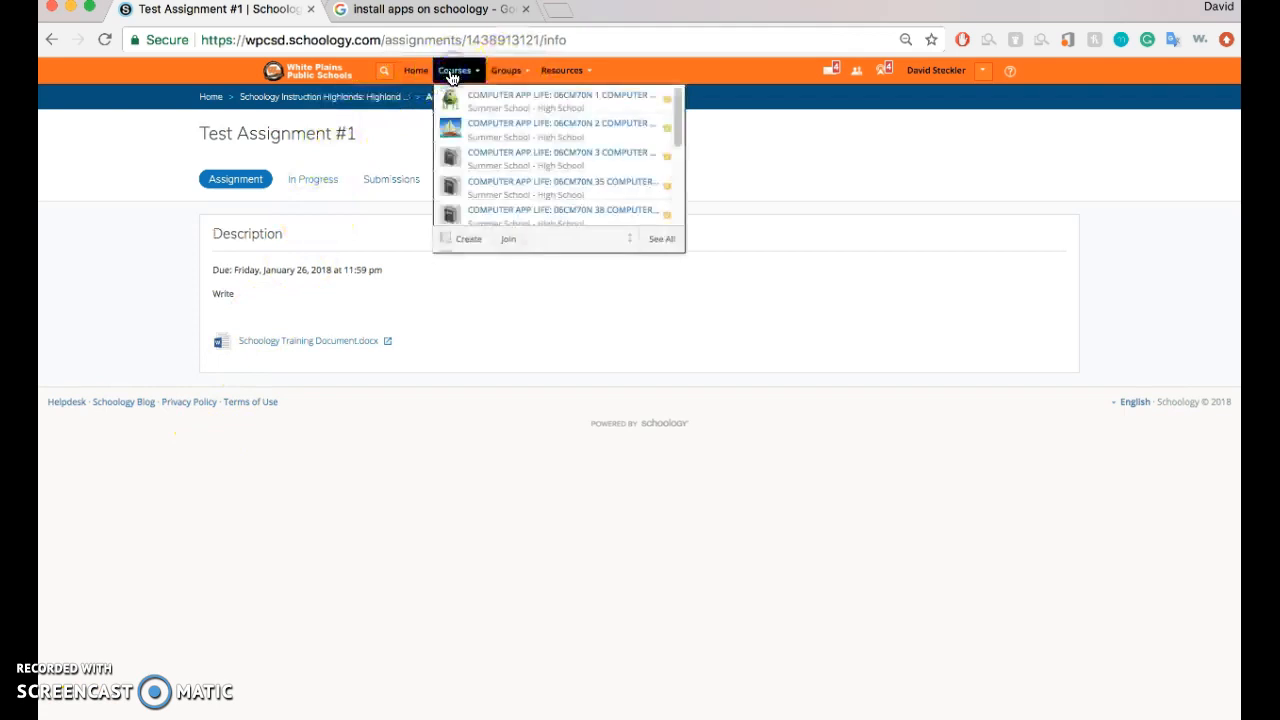
scroll(486, 154, "down", 3)
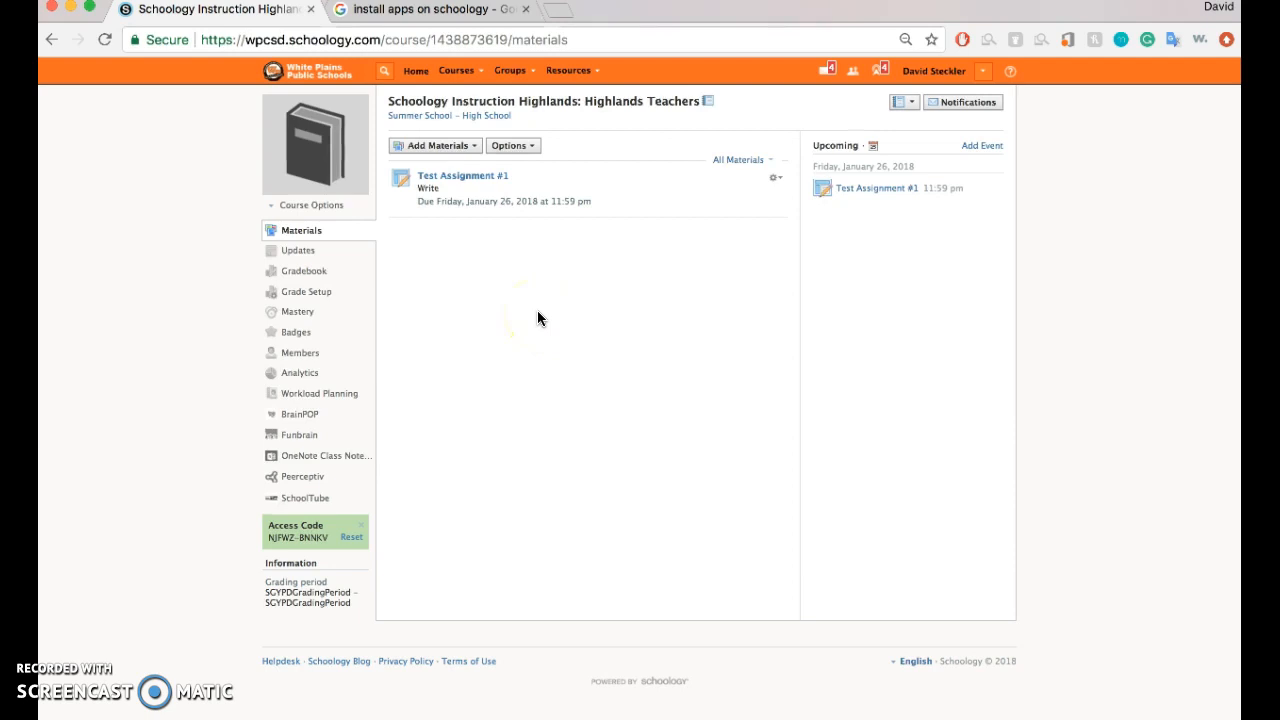
left_click(455, 146)
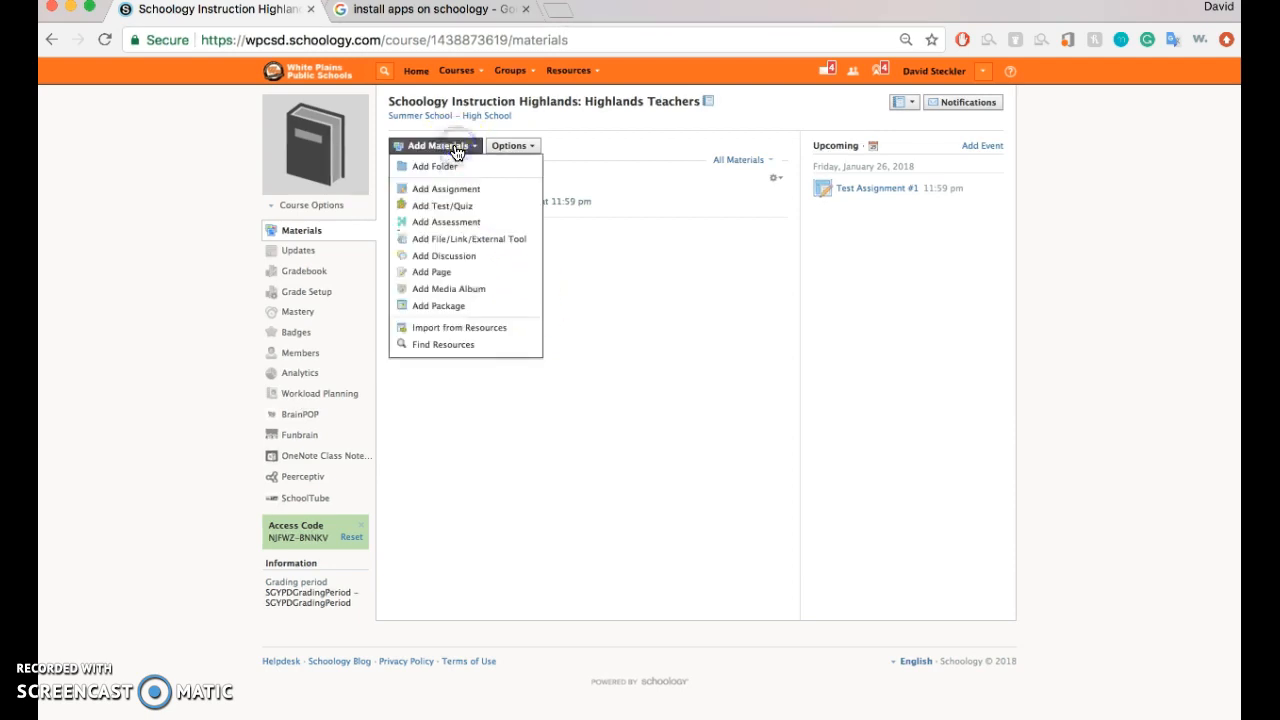
left_click(450, 272)
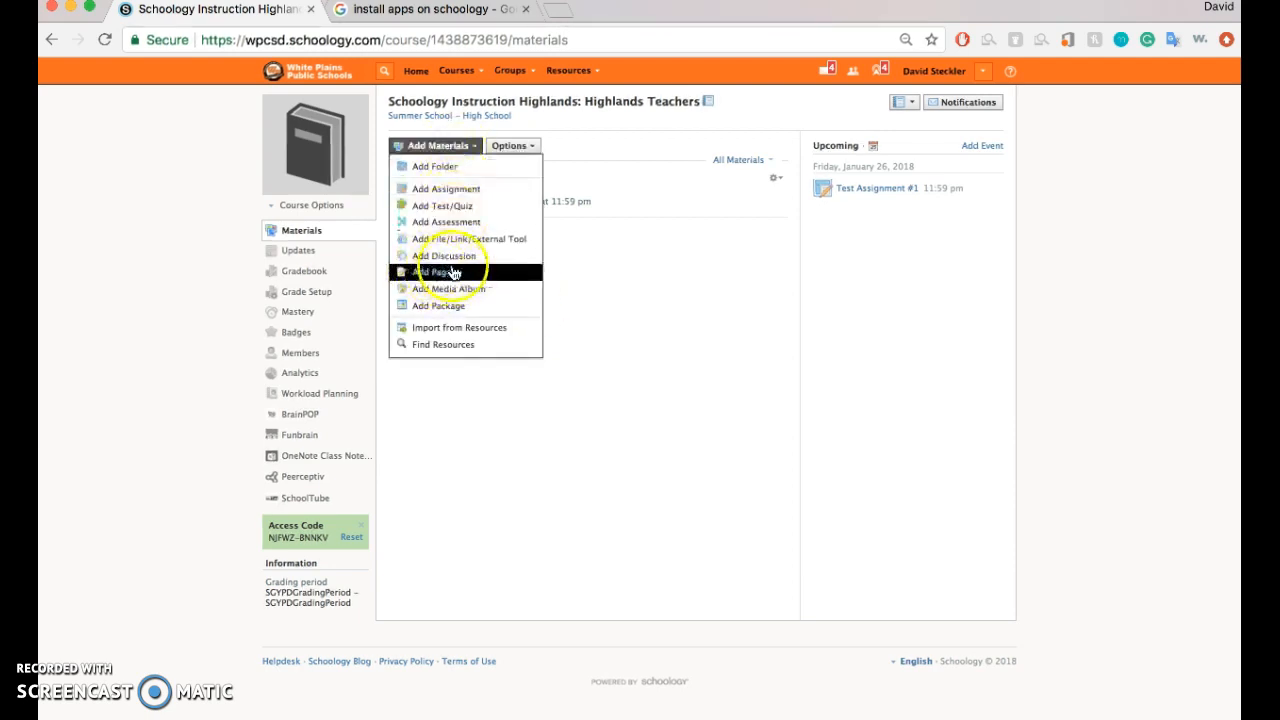
left_click(500, 190)
type("Test ")
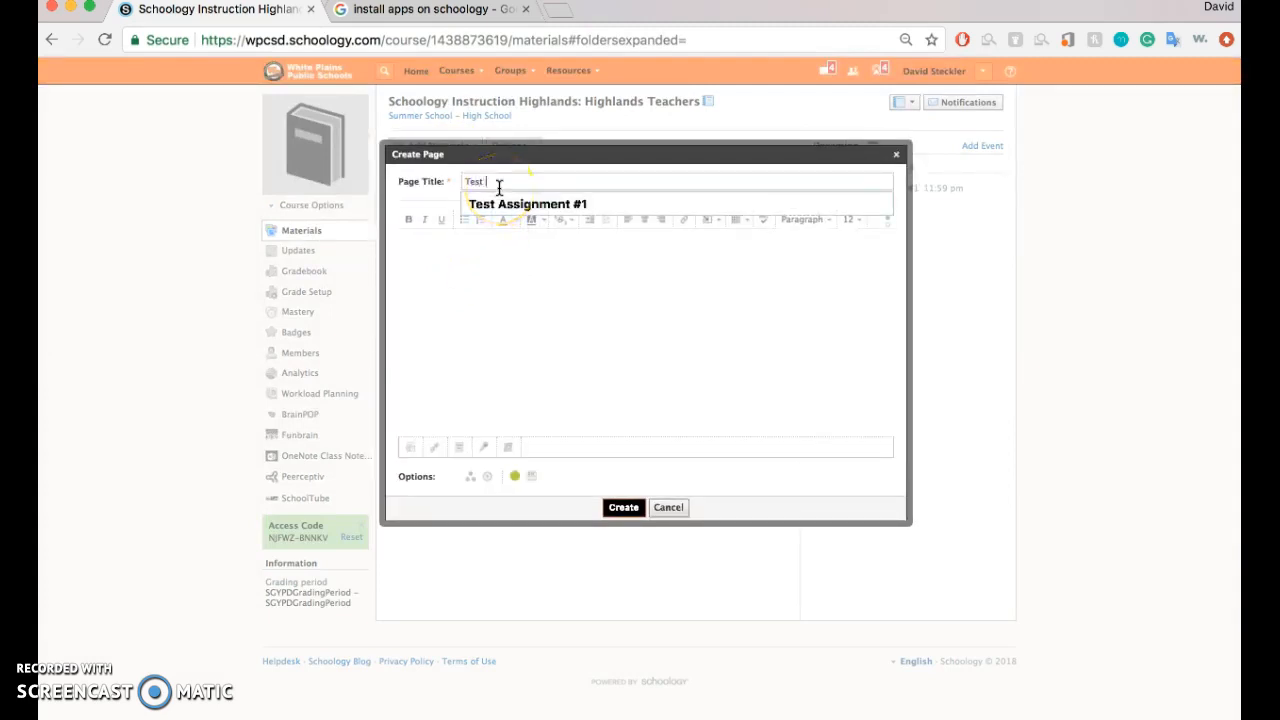
type("#1")
Attach End of Semester Project.docx from the Downloads folder to the page and create it
left_click(477, 394)
left_click(415, 451)
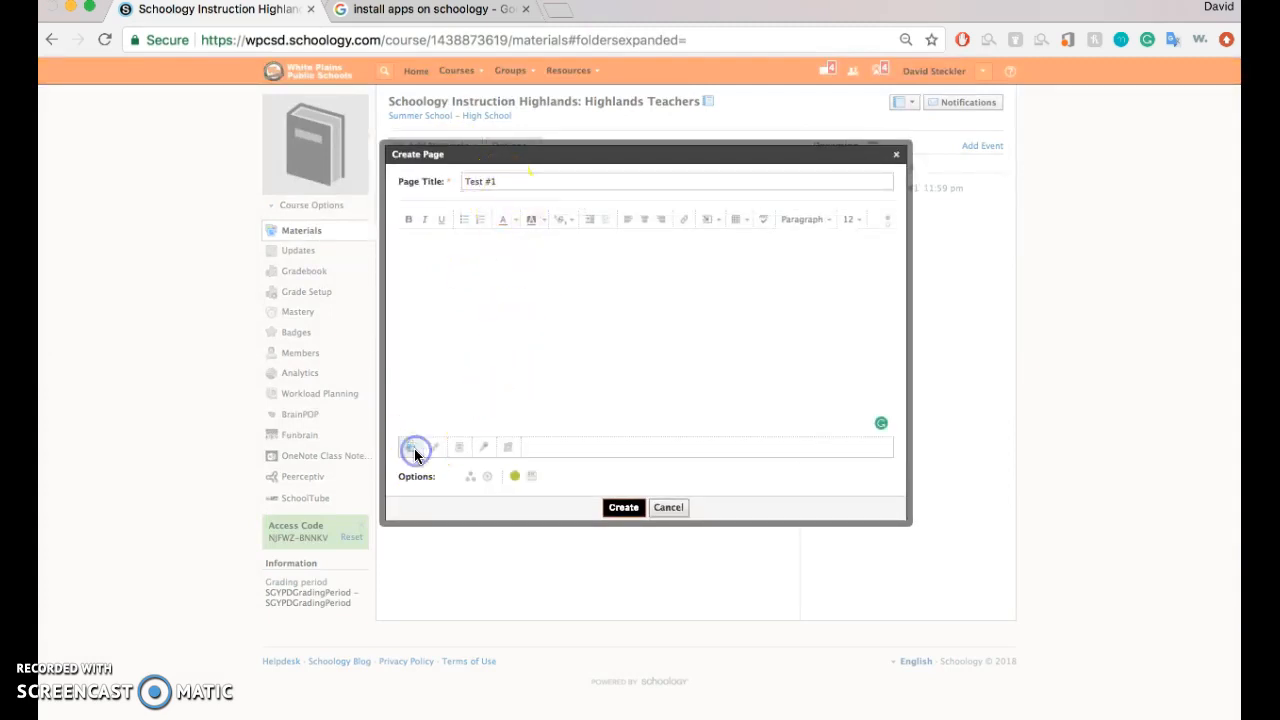
left_click(562, 217)
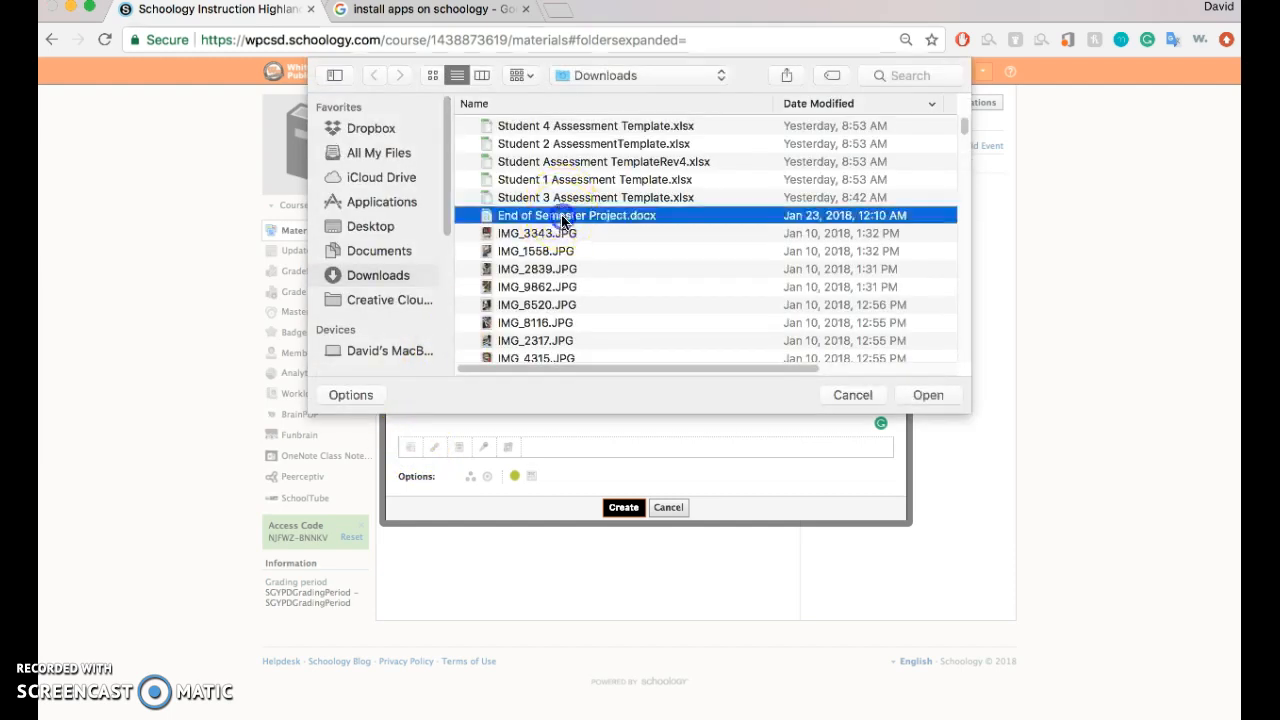
left_click(917, 400)
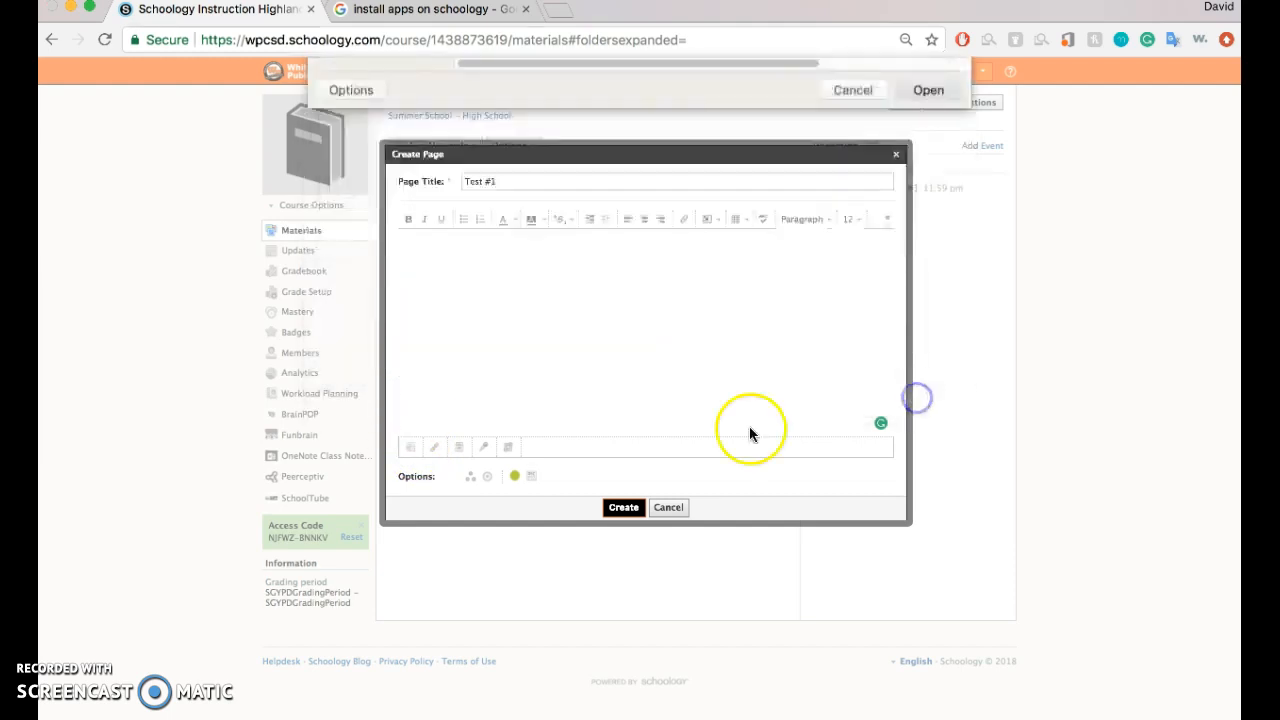
left_click(630, 535)
Open the Test #1 page and look at its attached document
left_click(458, 224)
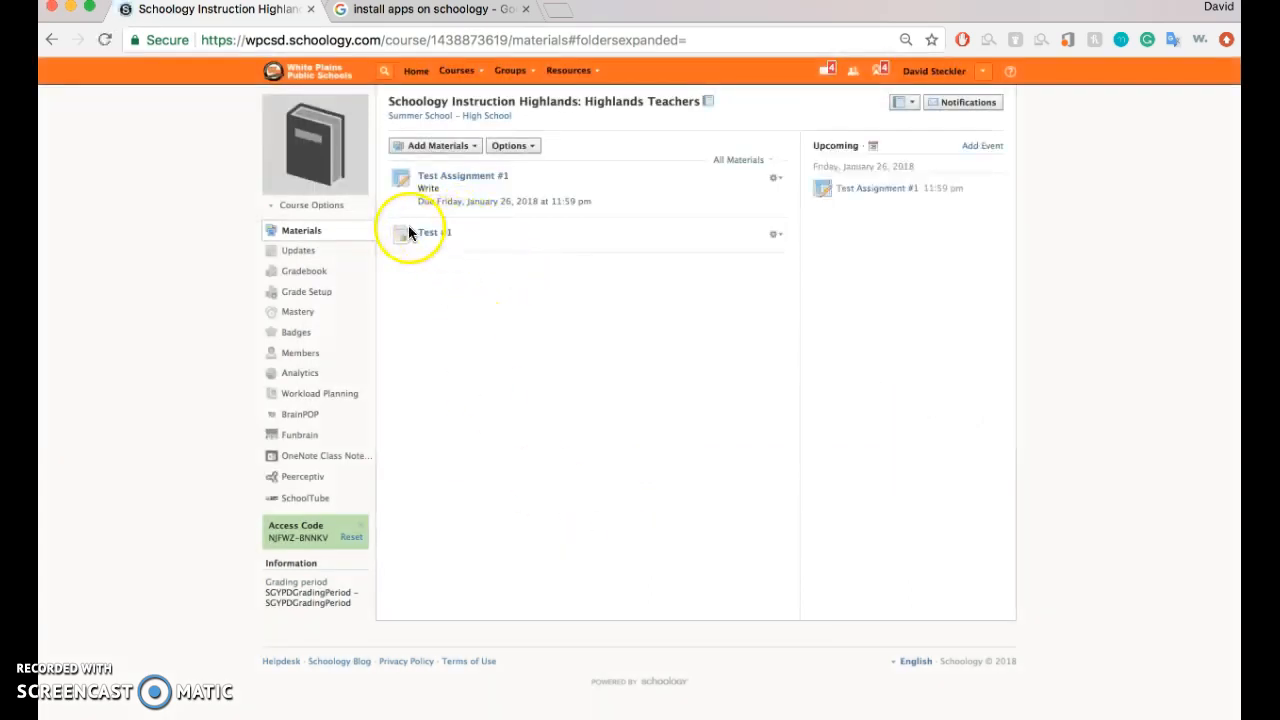
left_click(447, 235)
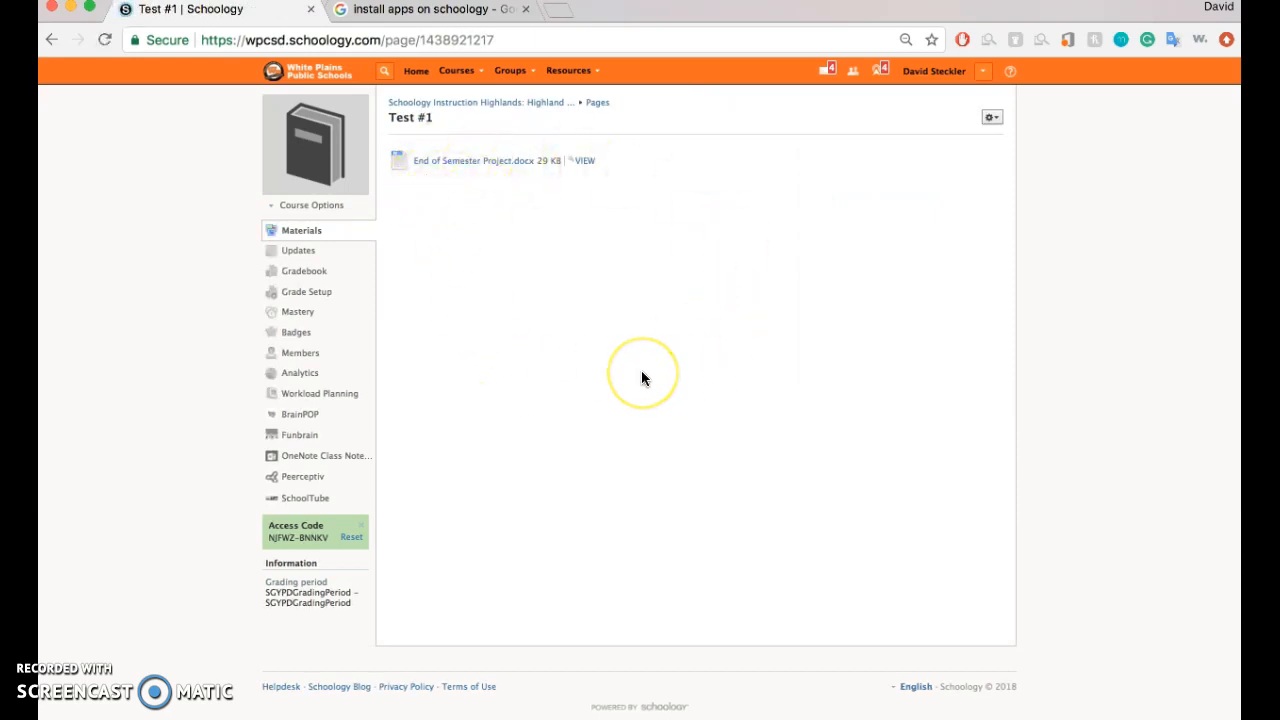
left_click(429, 177)
left_click(529, 344)
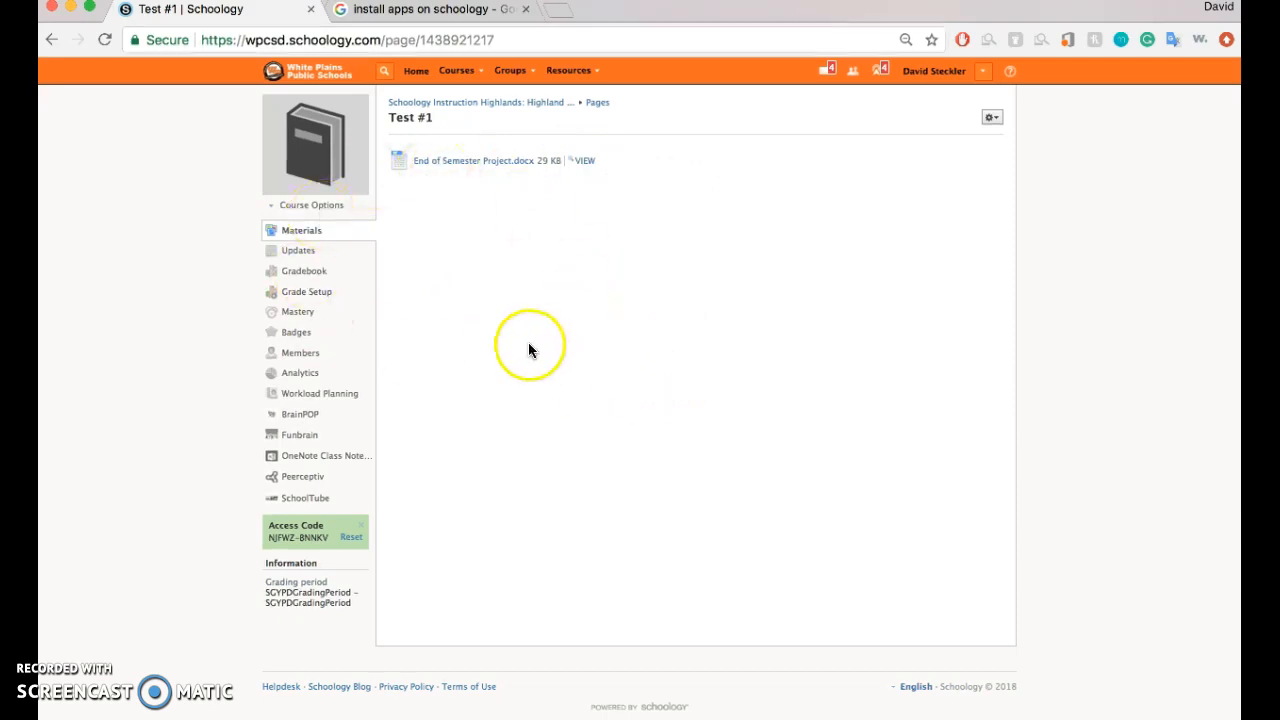
Return to the course materials and look over the types of material that can be added
left_click(452, 110)
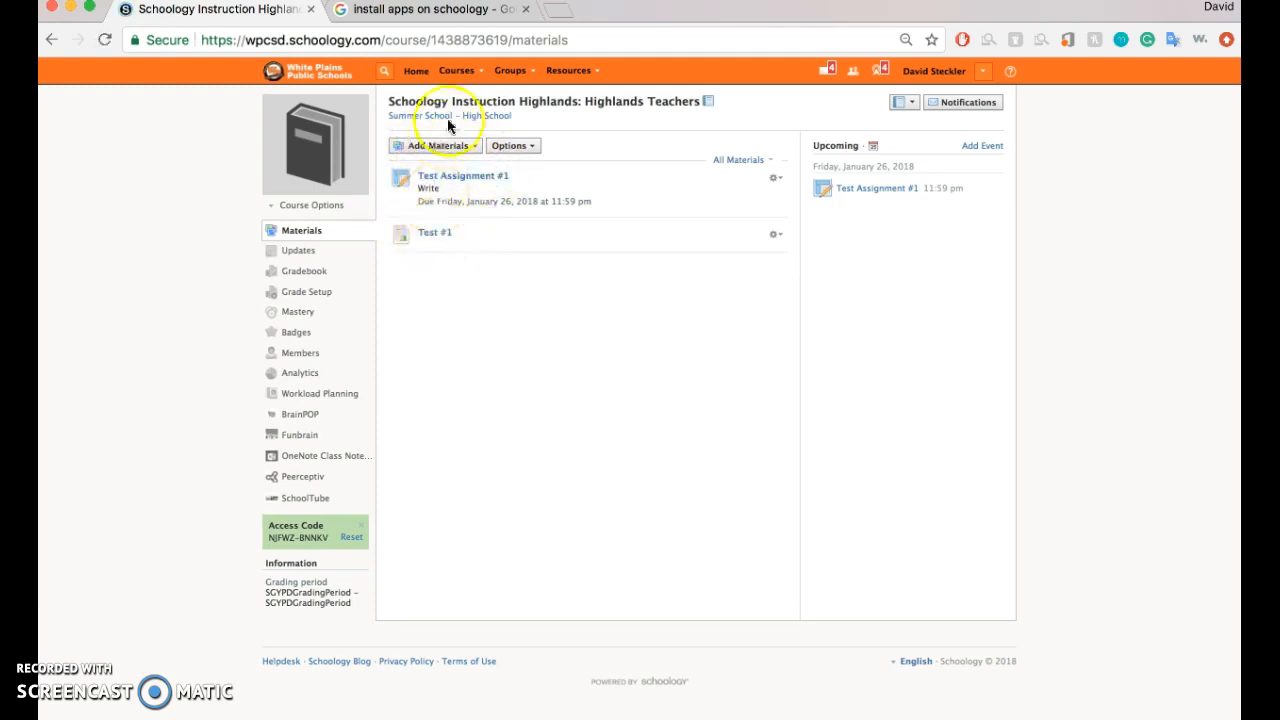
left_click(440, 145)
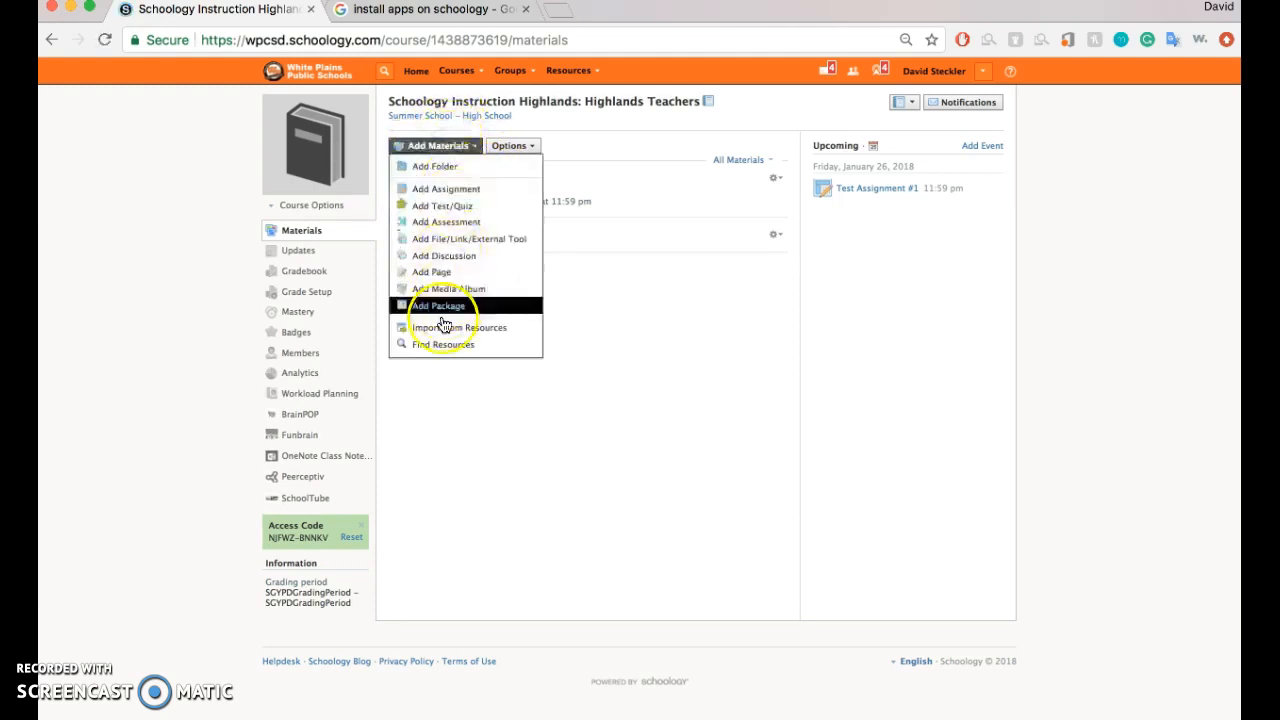
left_click(452, 146)
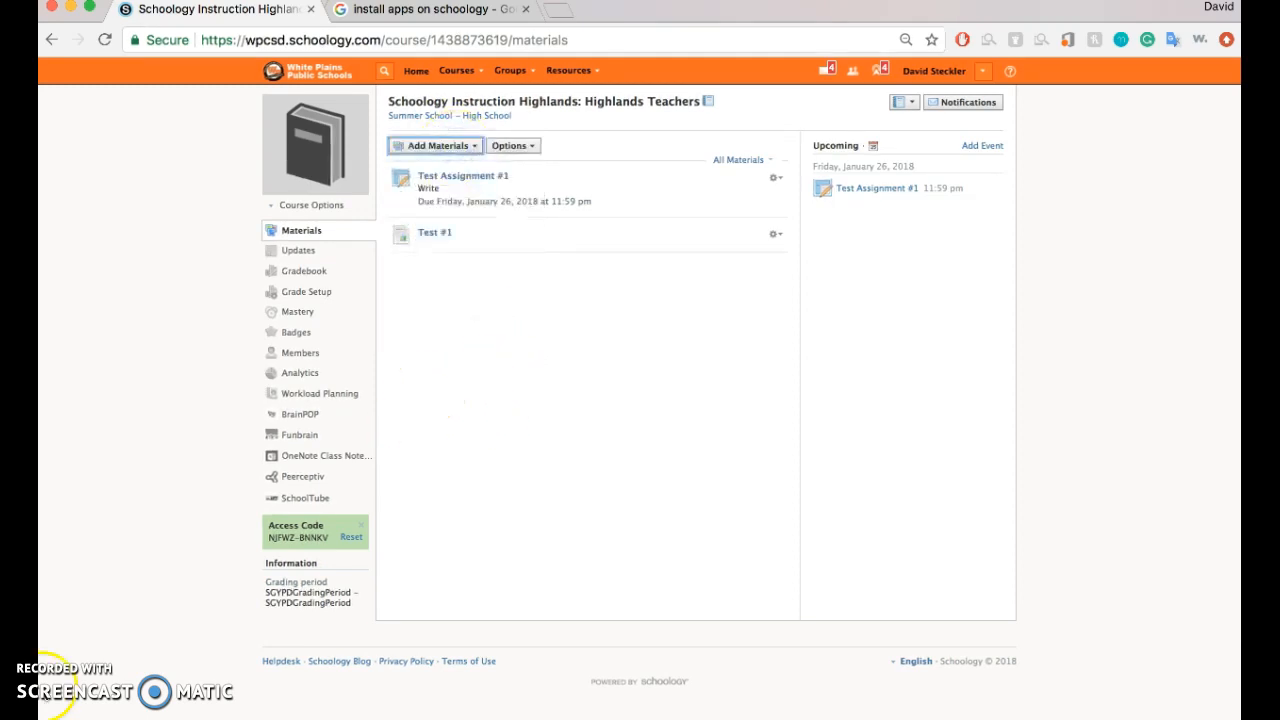